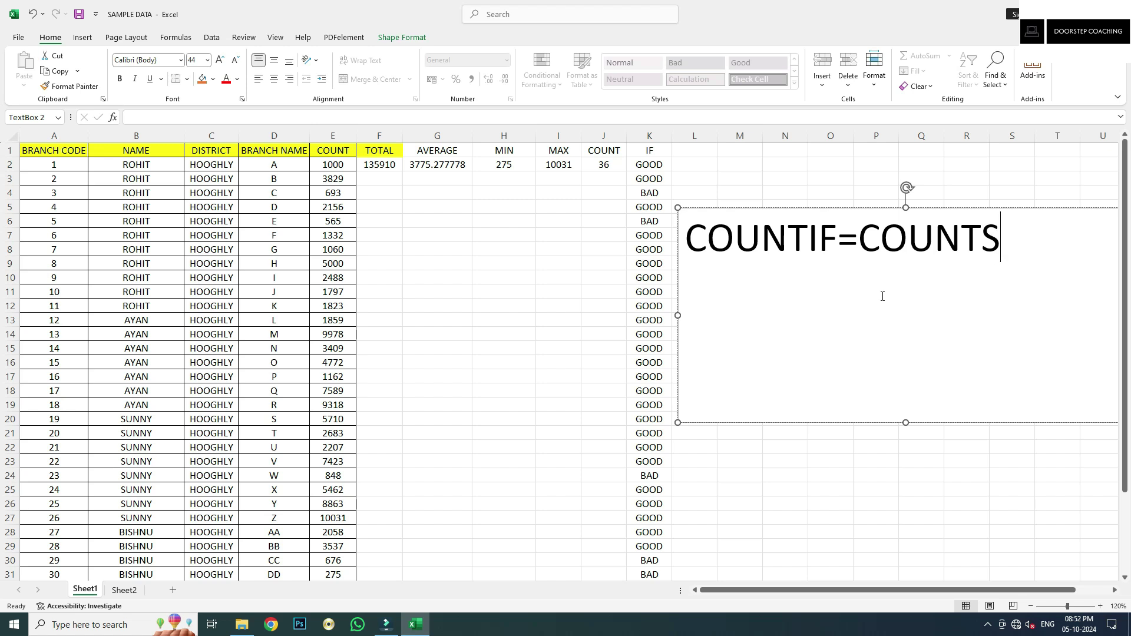
Step: Complete the text box note so it reads "COUNTIF=COUNTS CELLS BASED ON A CONDITION"
text(S)
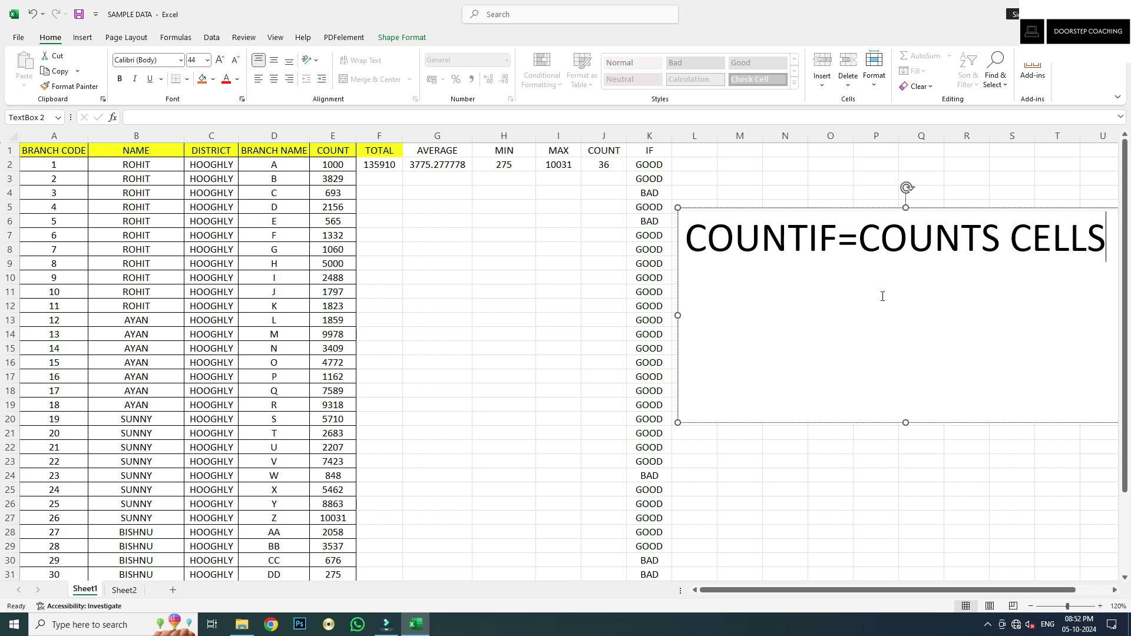
text( BASED O)
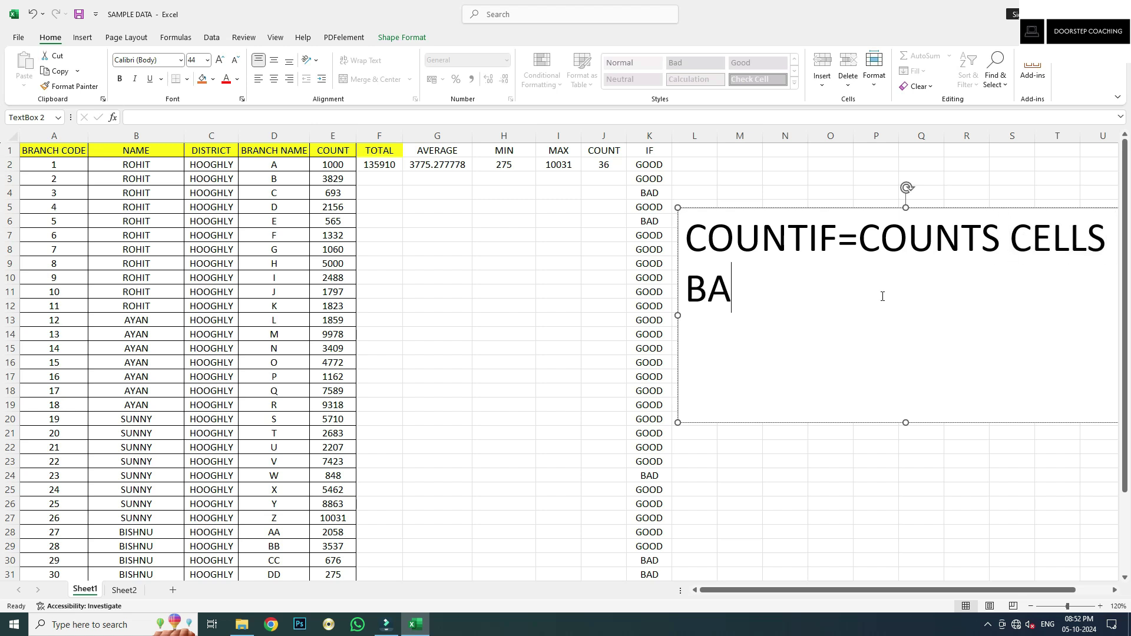
text(N A )
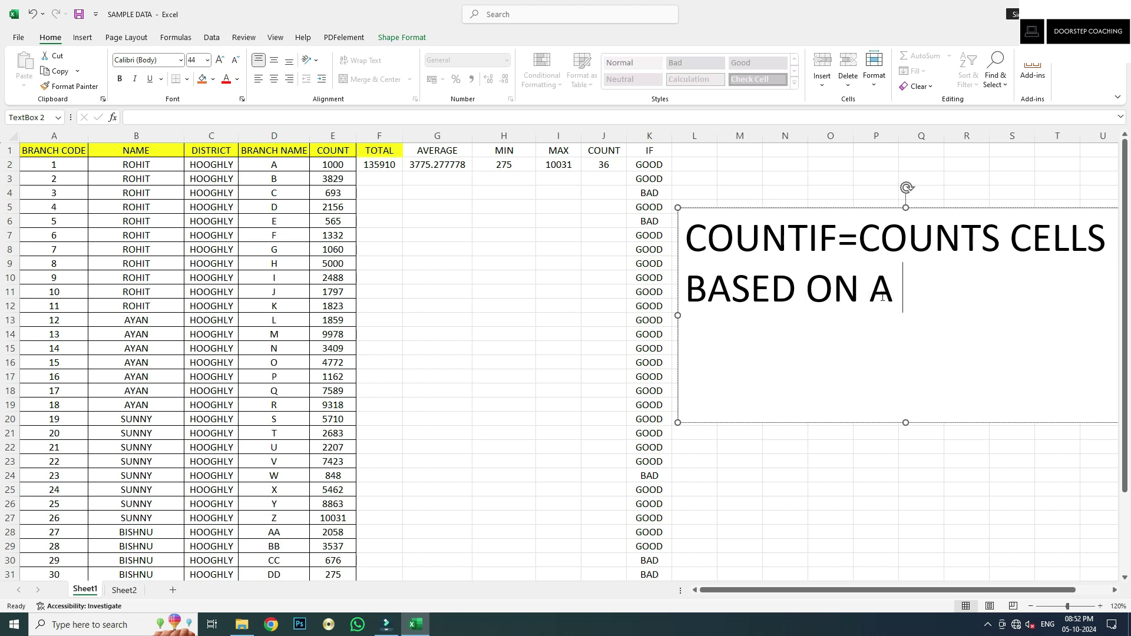
text(CONTION)
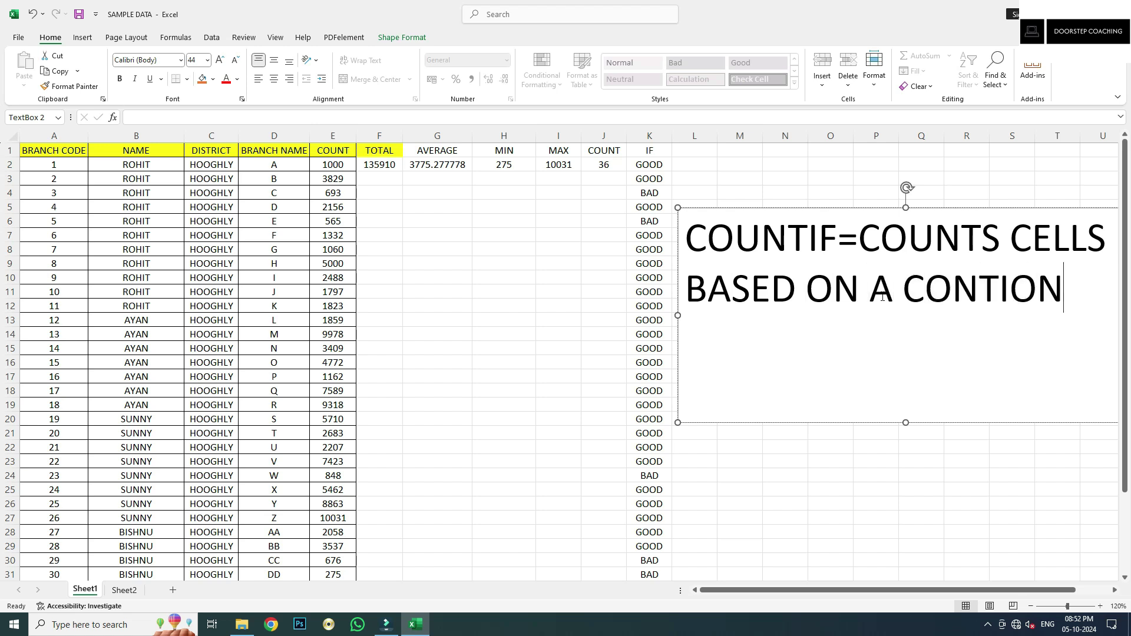
drag(802, 252, 838, 252)
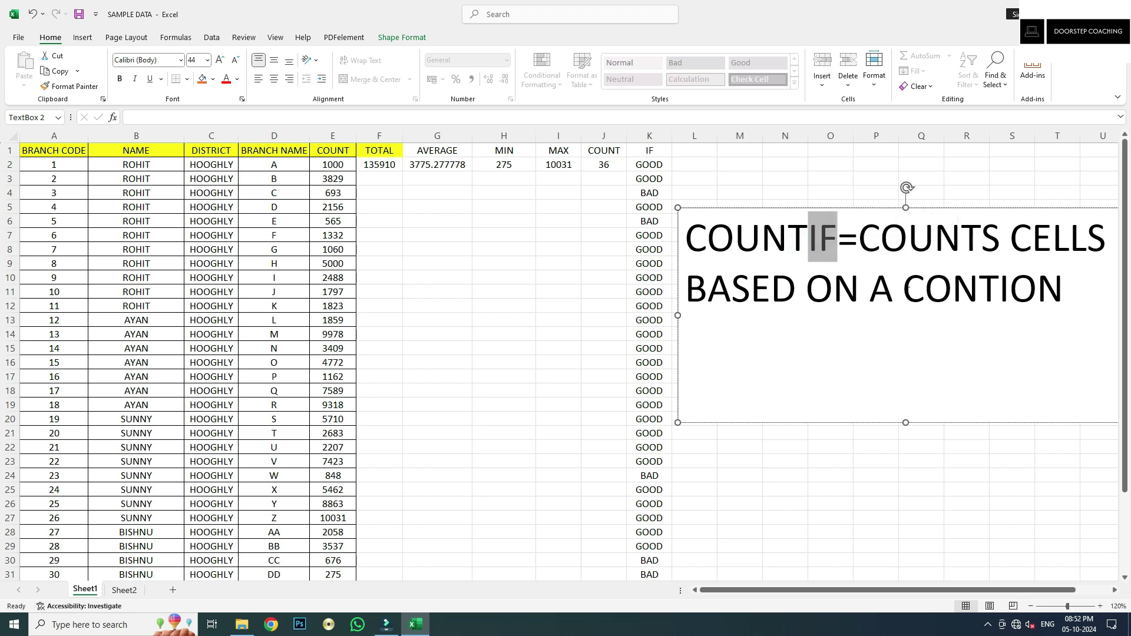
click(1000, 290)
click(978, 291)
text(DI)
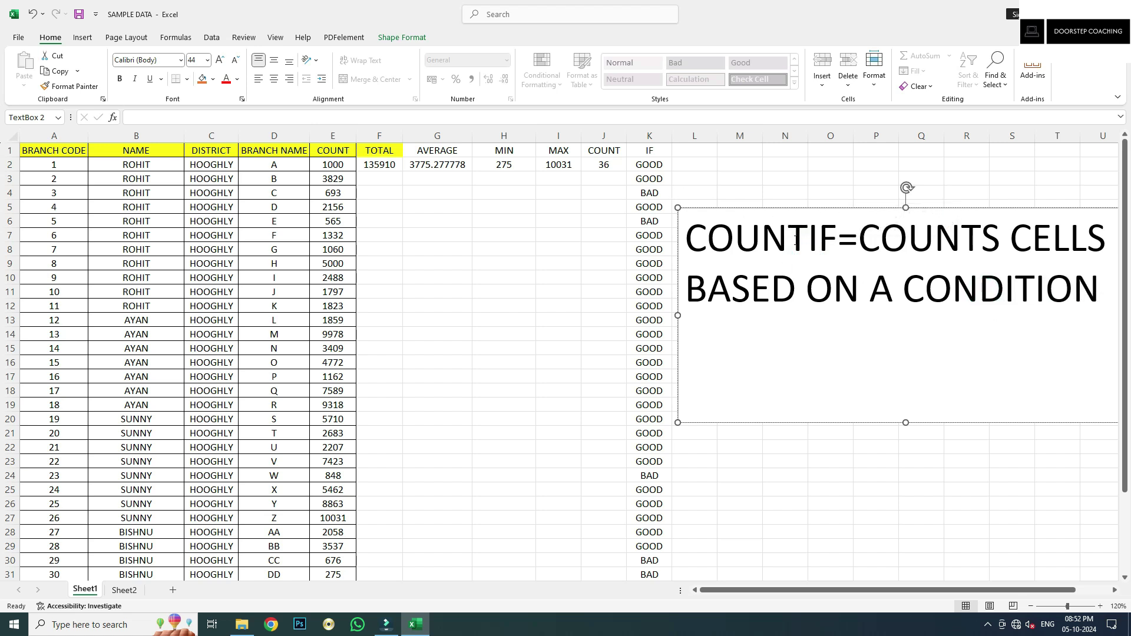
Step: Review the COUNTIF wording in the text box and look through the entries in the NAME column down to the last record
drag(811, 244, 831, 243)
click(798, 262)
drag(807, 244, 685, 244)
click(809, 246)
scroll(153, 200, down, 4)
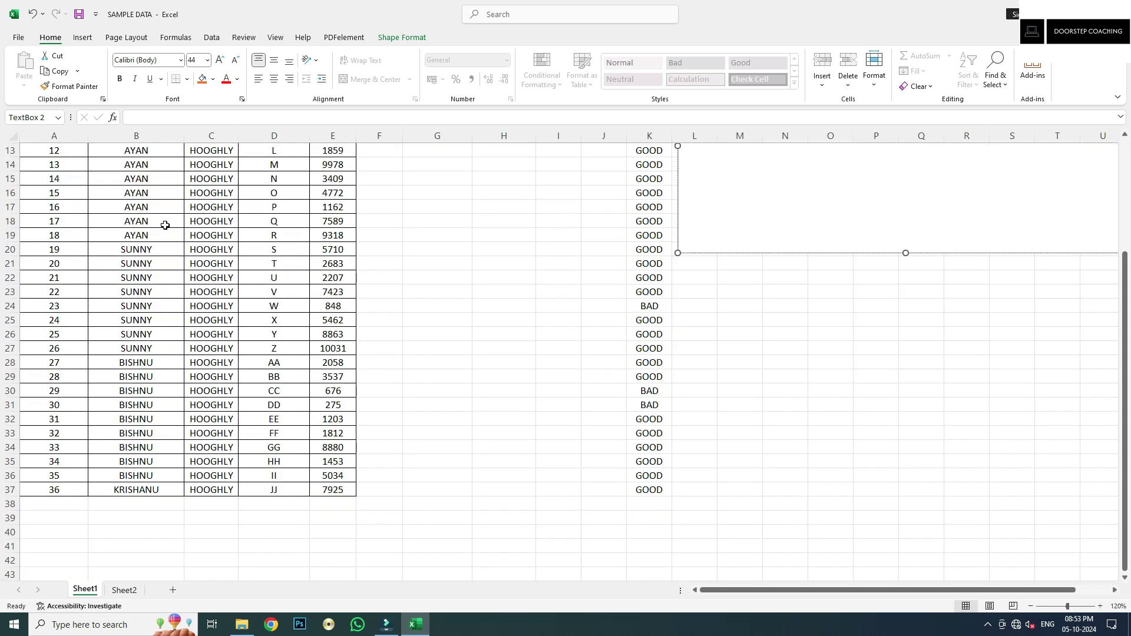
scroll(207, 290, up, 4)
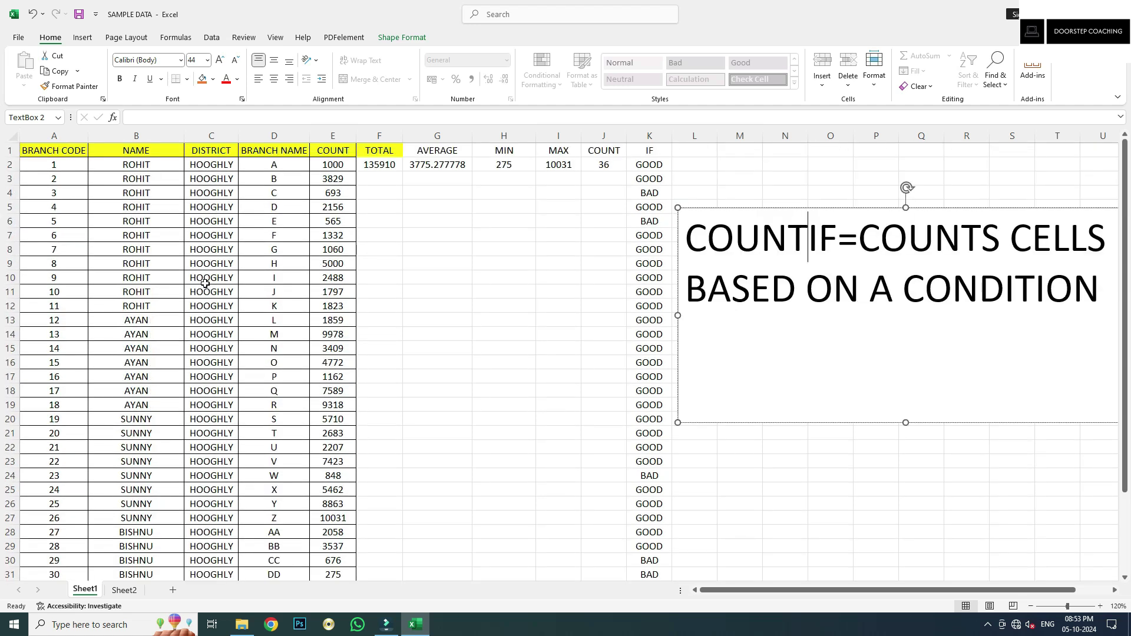
scroll(142, 246, down, 4)
scroll(141, 246, up, 4)
scroll(145, 362, down, 2)
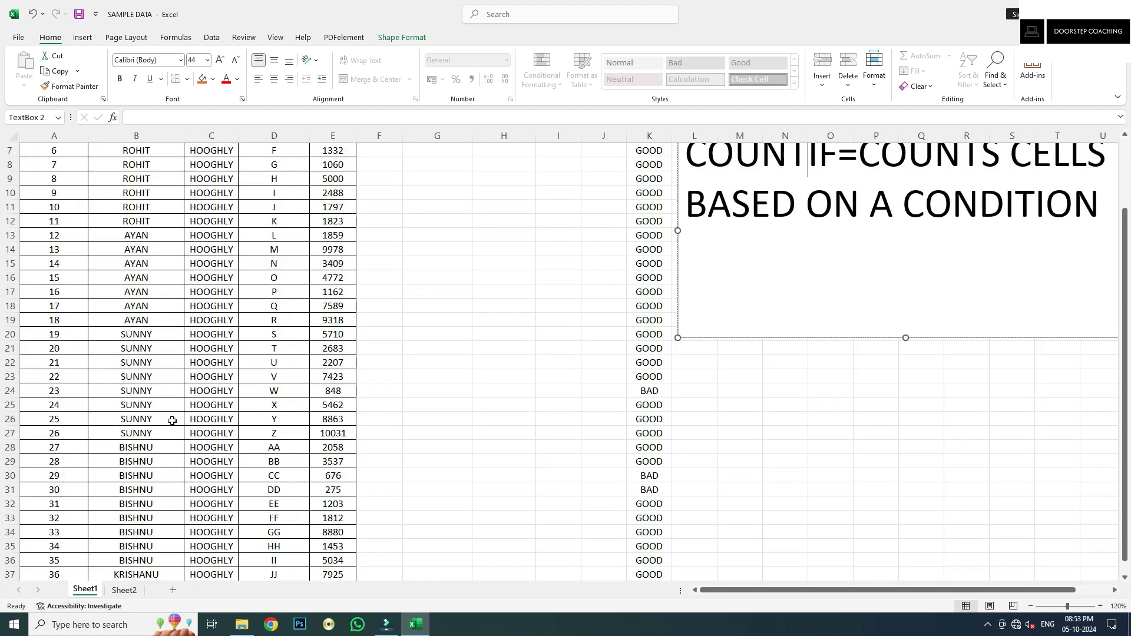
scroll(159, 466, down, 1)
scroll(164, 437, up, 3)
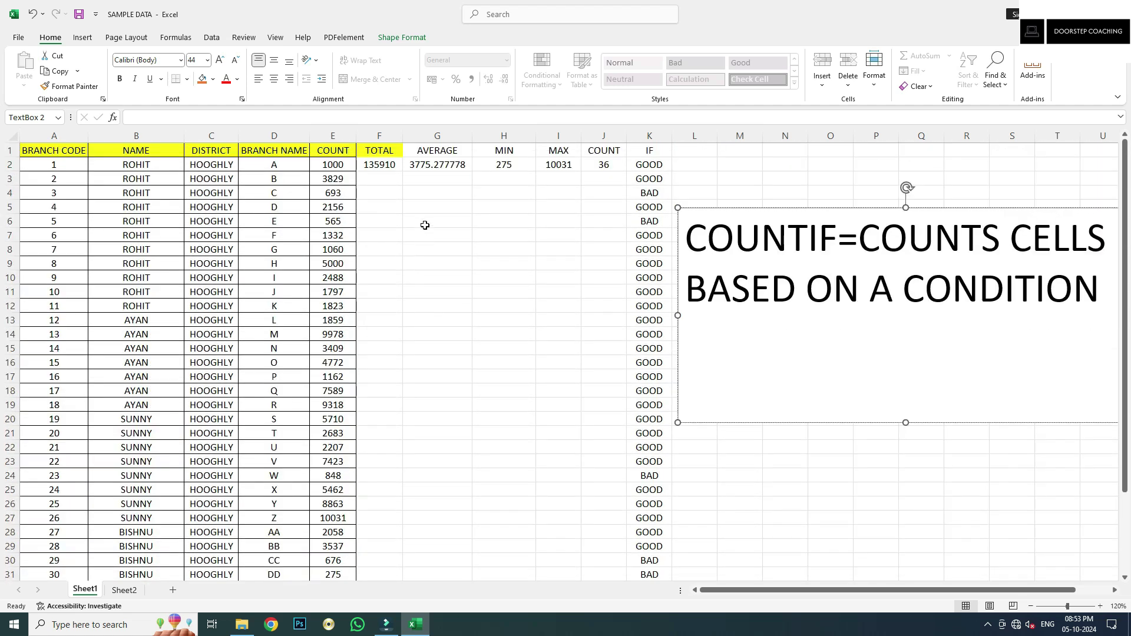
Step: List each distinct name from the NAME column once in G6:G10, in the order they appear
click(425, 225)
text(ROH)
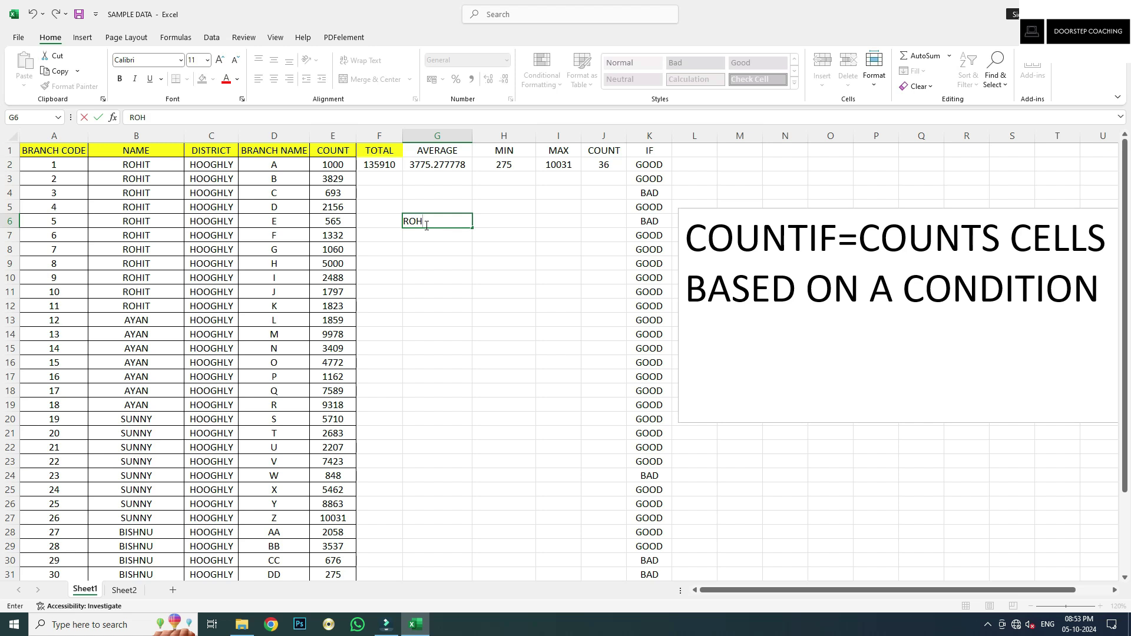
text(IT)
key(Return)
text(AYAN)
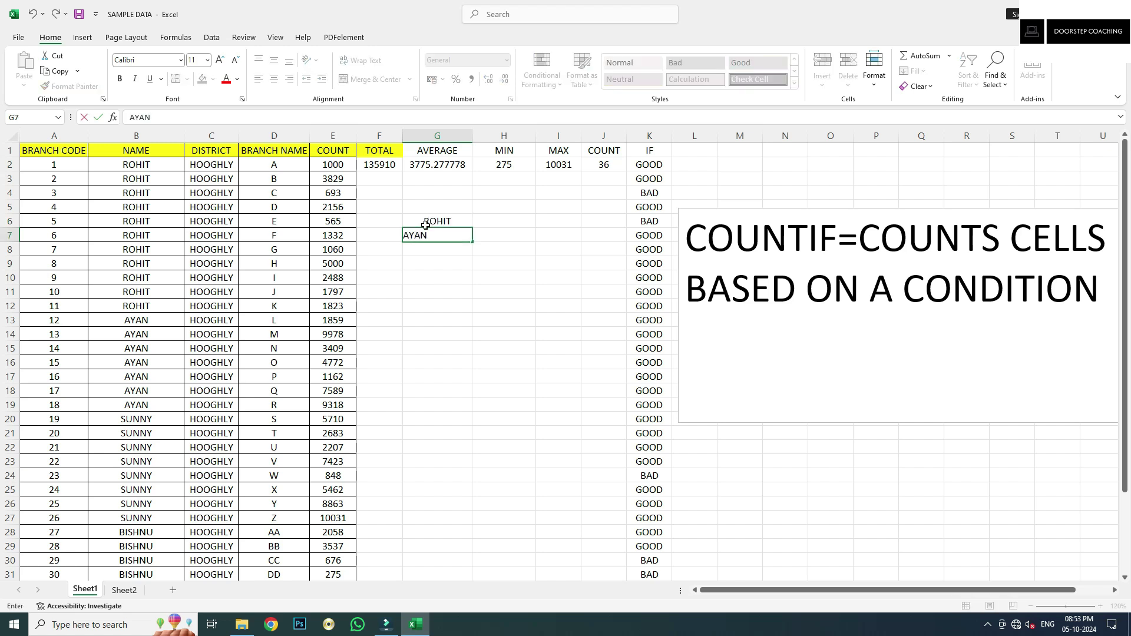
key(Return)
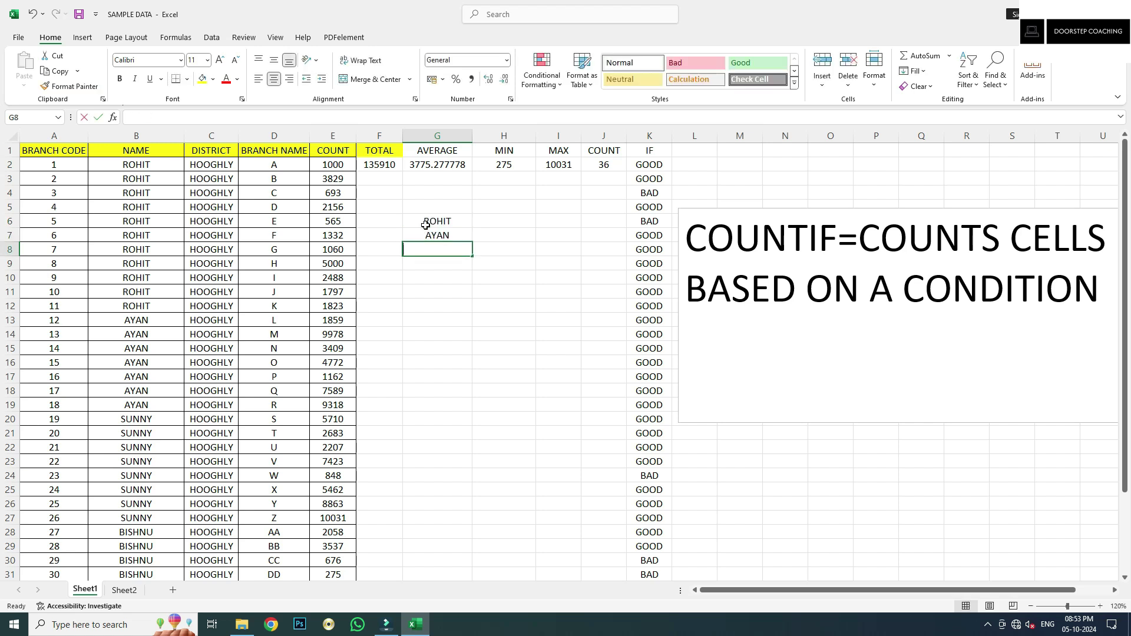
text(SUNNY)
key(Return)
text(BISHNU)
key(Return)
text(KRI)
text(SHNA)
key(BackSpace)
key(BackSpace)
text(ANU)
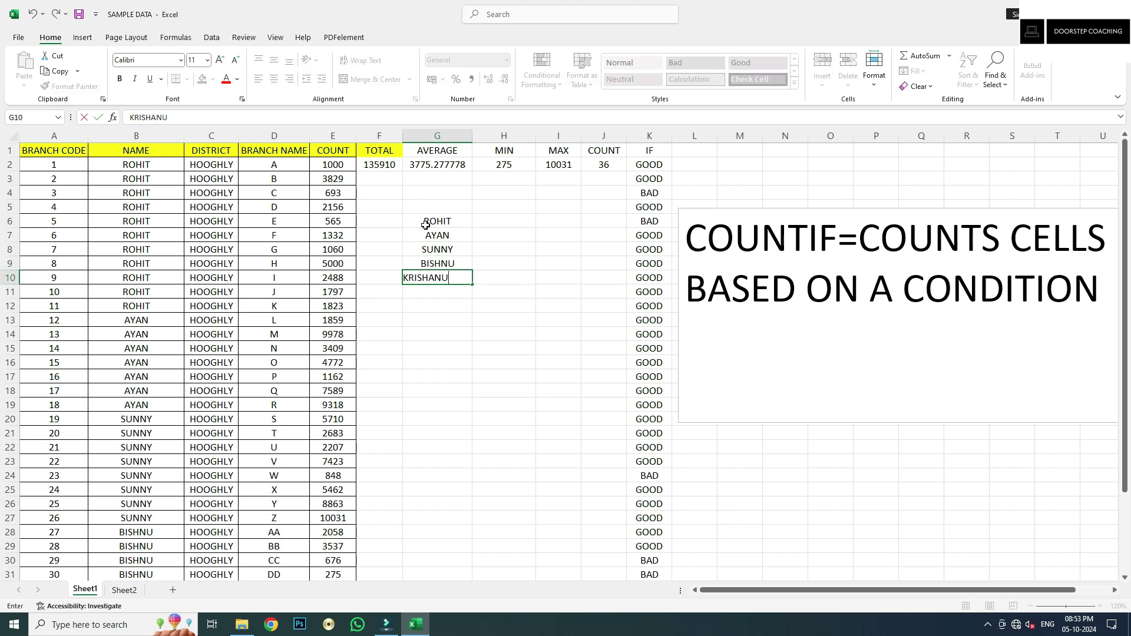
click(490, 213)
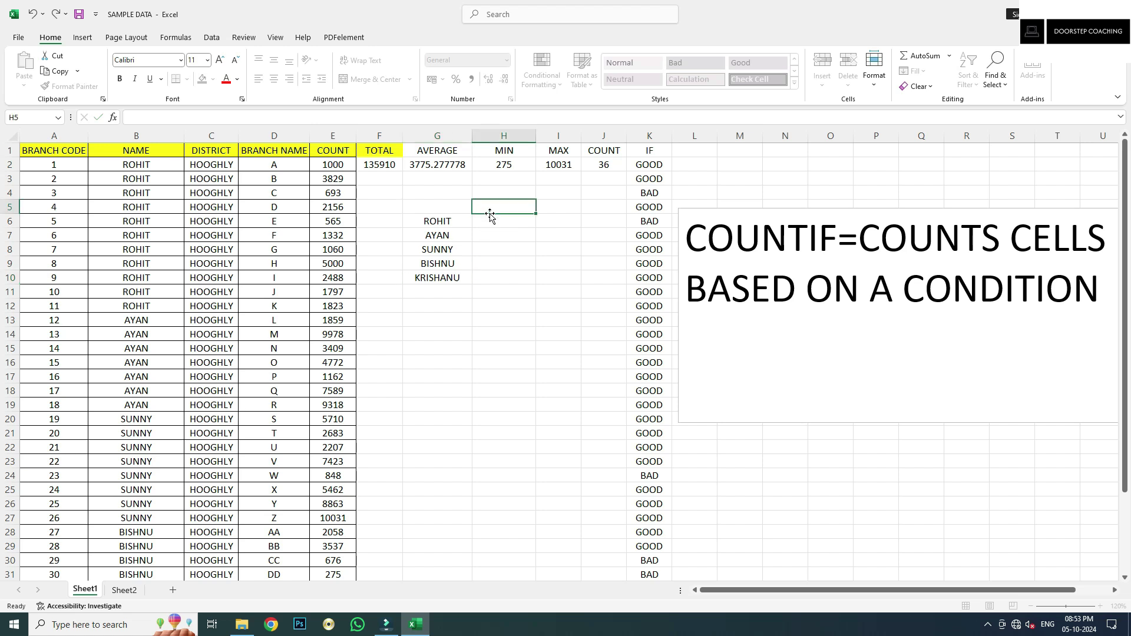
Step: Add the headers NAME in G5 and COUNT in H5 above the list of distinct names
click(463, 206)
text(NAME)
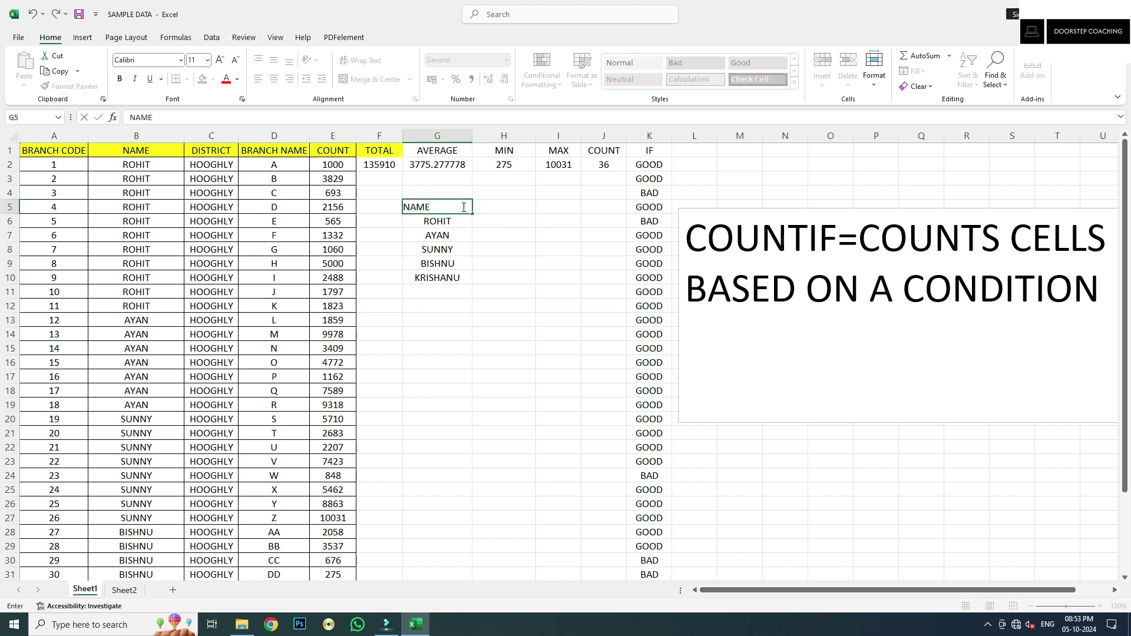
key(Tab)
text(COUNT)
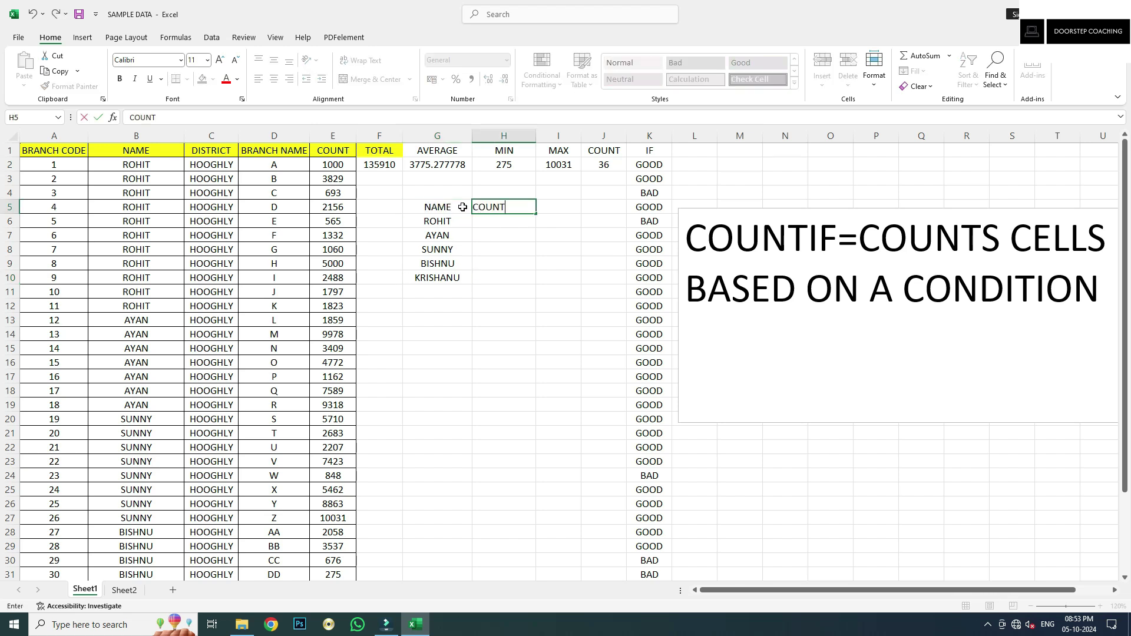
key(Tab)
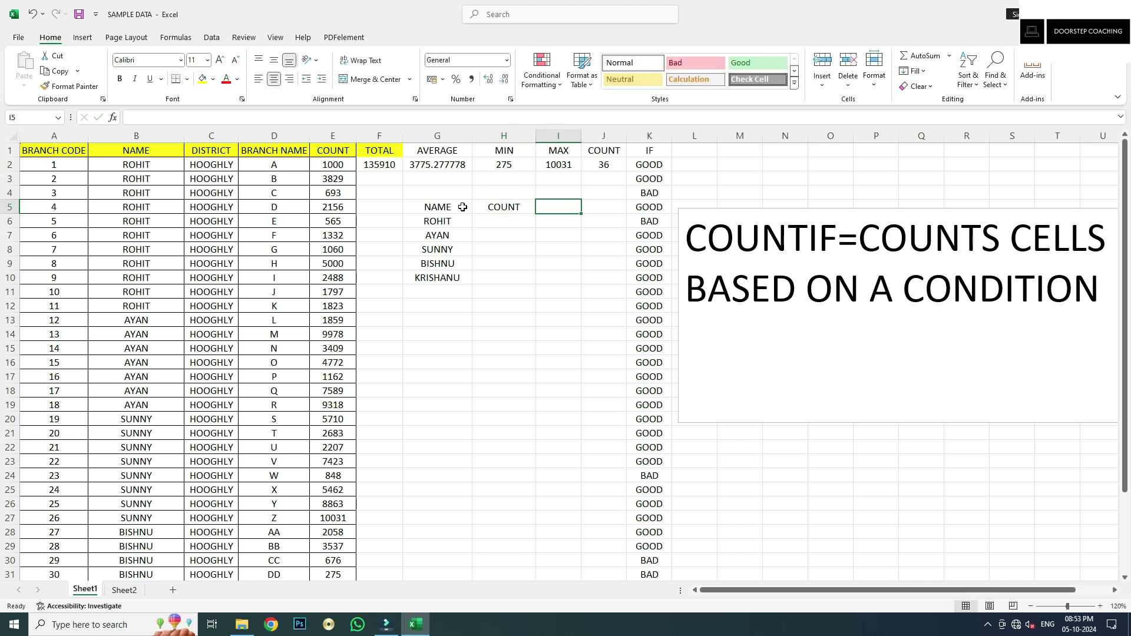
key(Return)
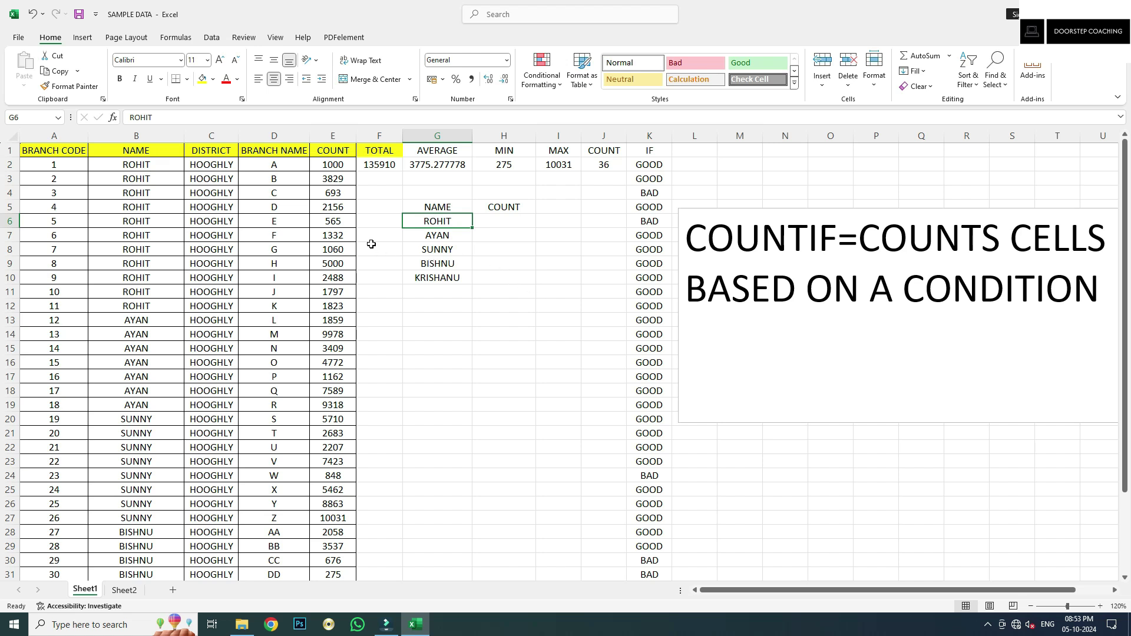
Step: Examine the blocks of repeated names in column B, from the second name's block to the final record
drag(136, 164, 159, 404)
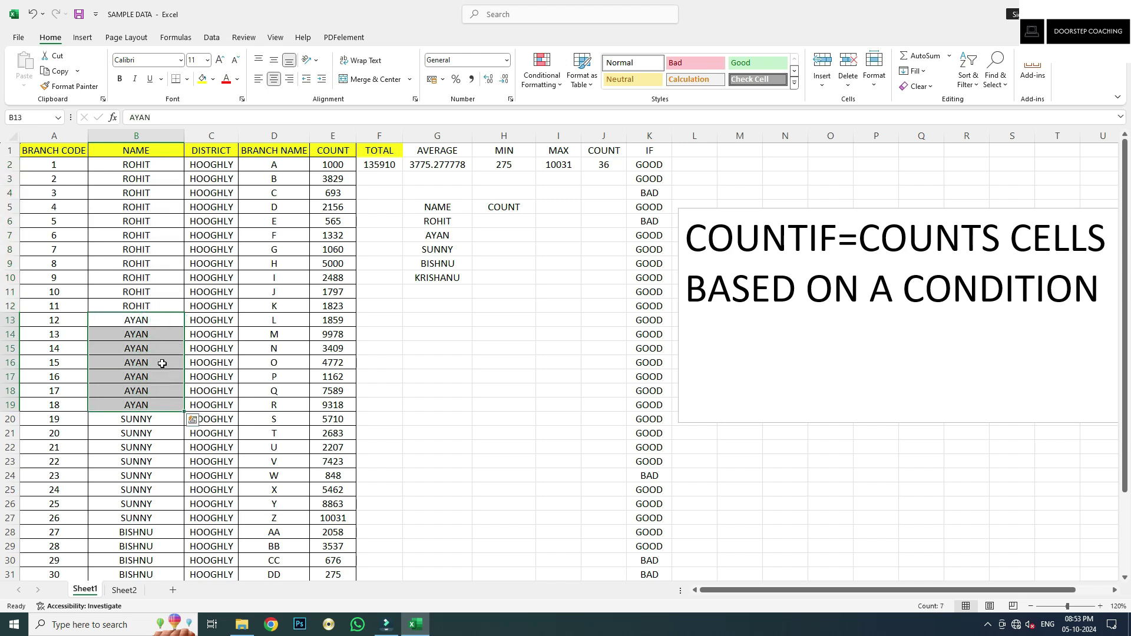
scroll(192, 377, down, 2)
drag(171, 334, 158, 560)
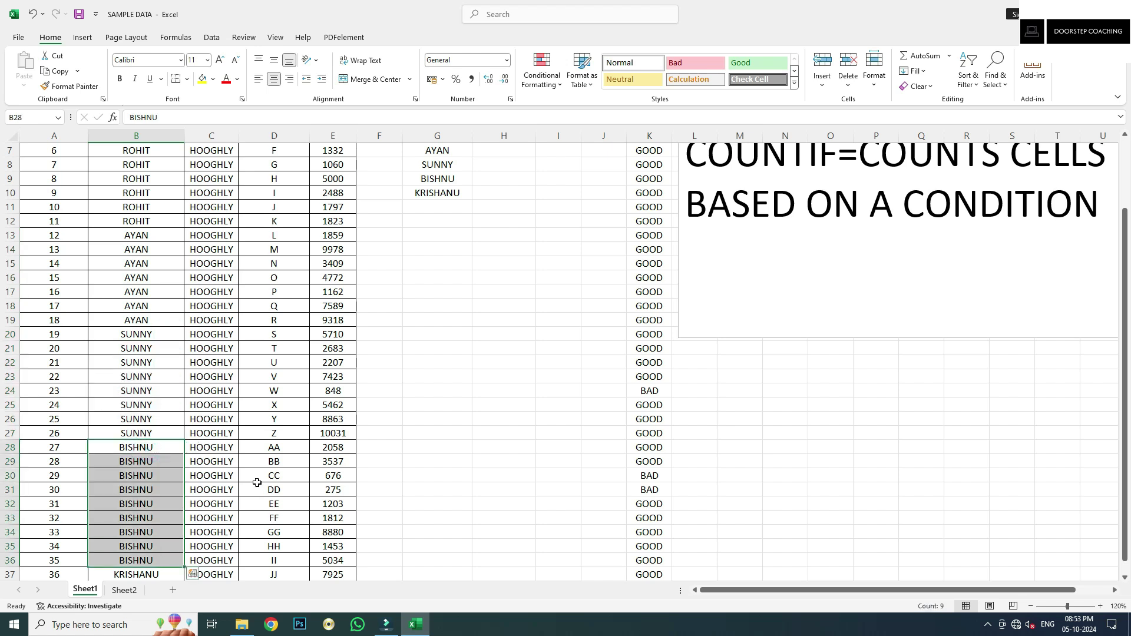
scroll(229, 481, down, 1)
click(177, 531)
scroll(258, 497, up, 3)
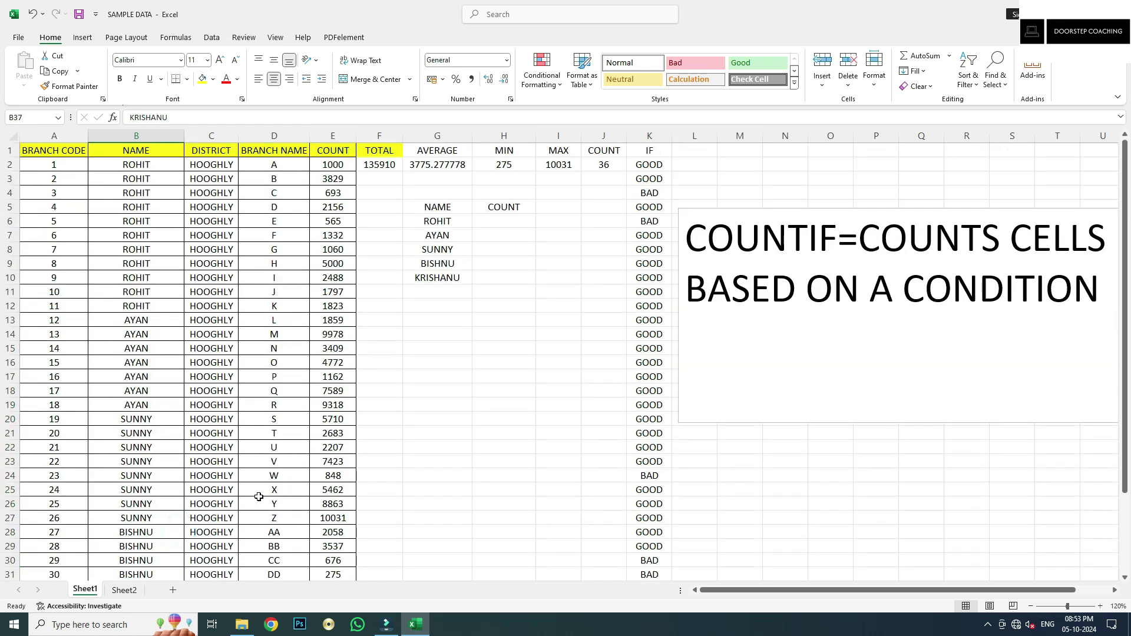
Step: Enter =COUNTIF(B:B,G6) in H6 to count how often the first listed name occurs in column B
click(500, 222)
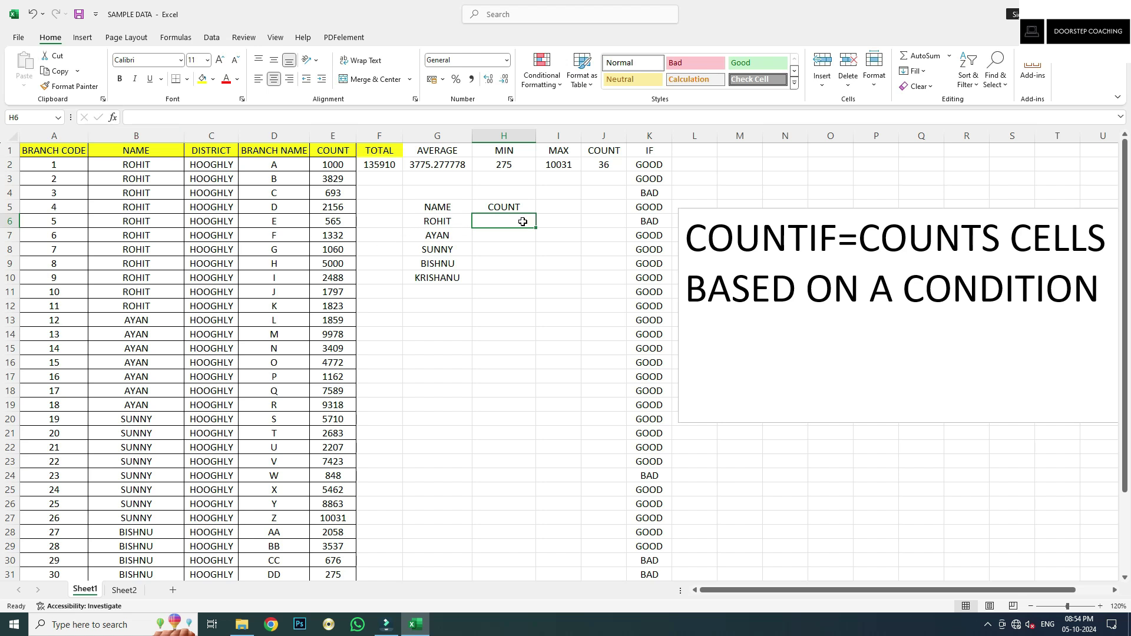
text(=CO)
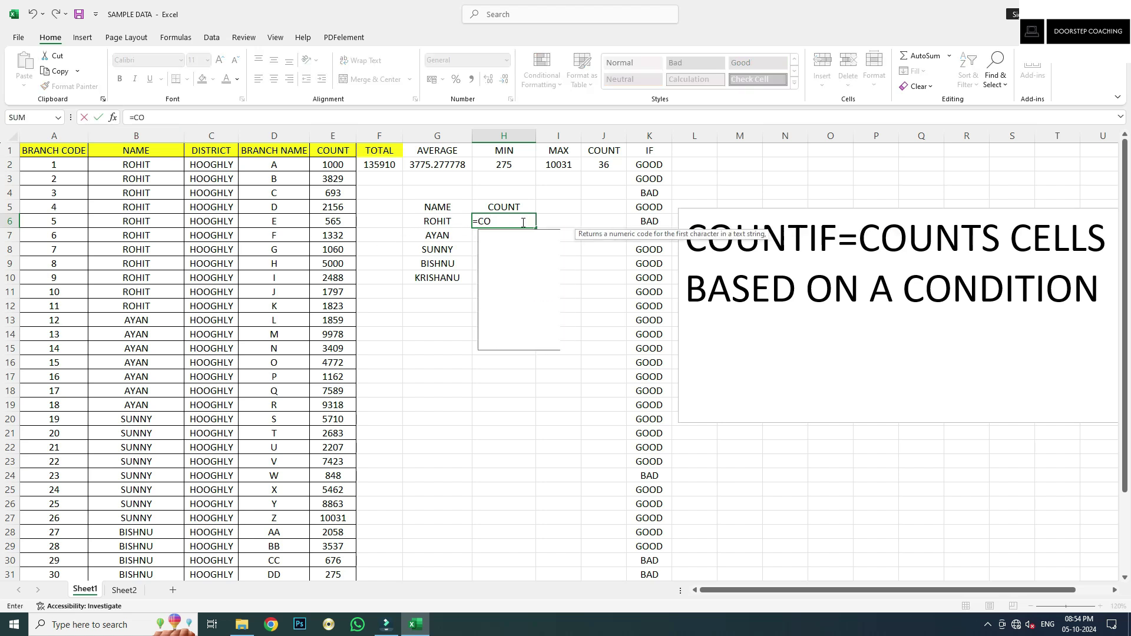
text(UNTIF()
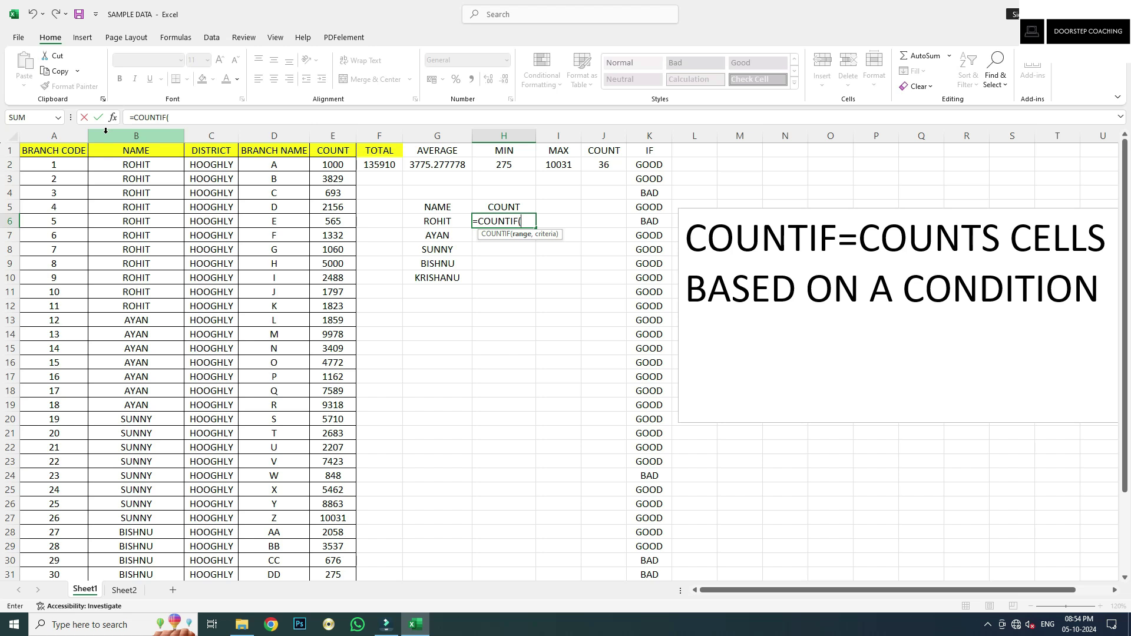
click(106, 131)
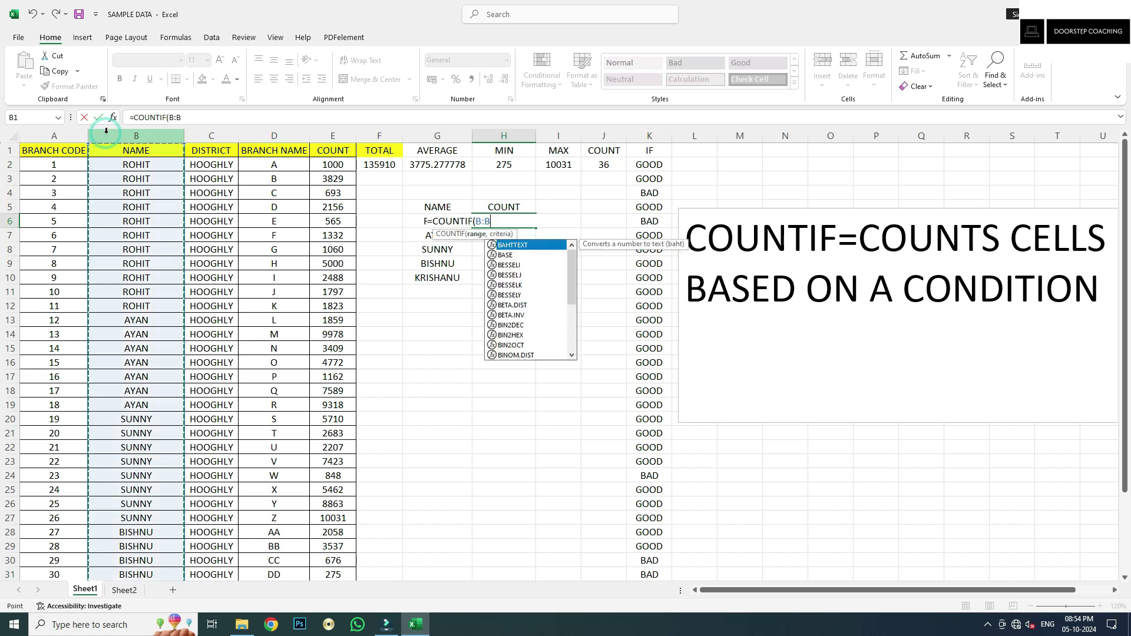
text(,)
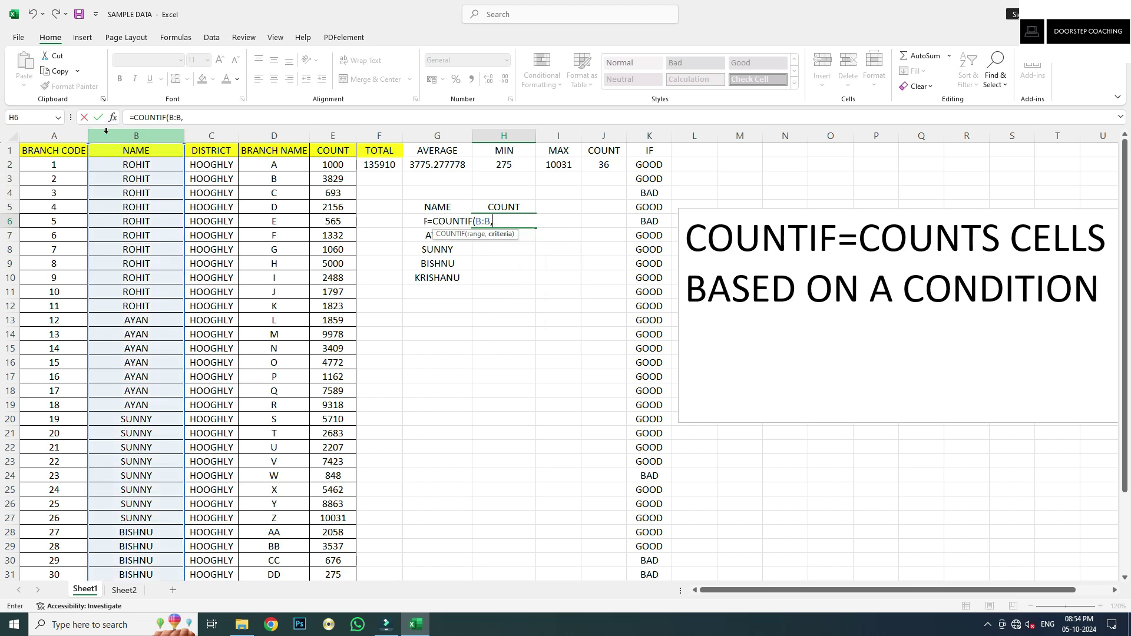
click(410, 221)
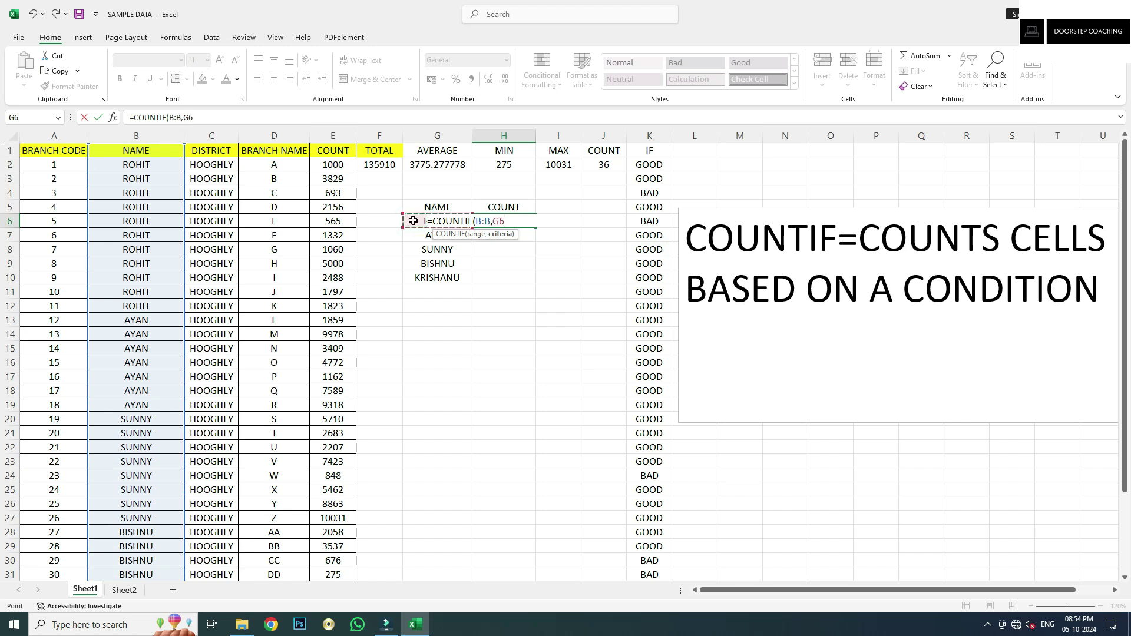
key(Tab)
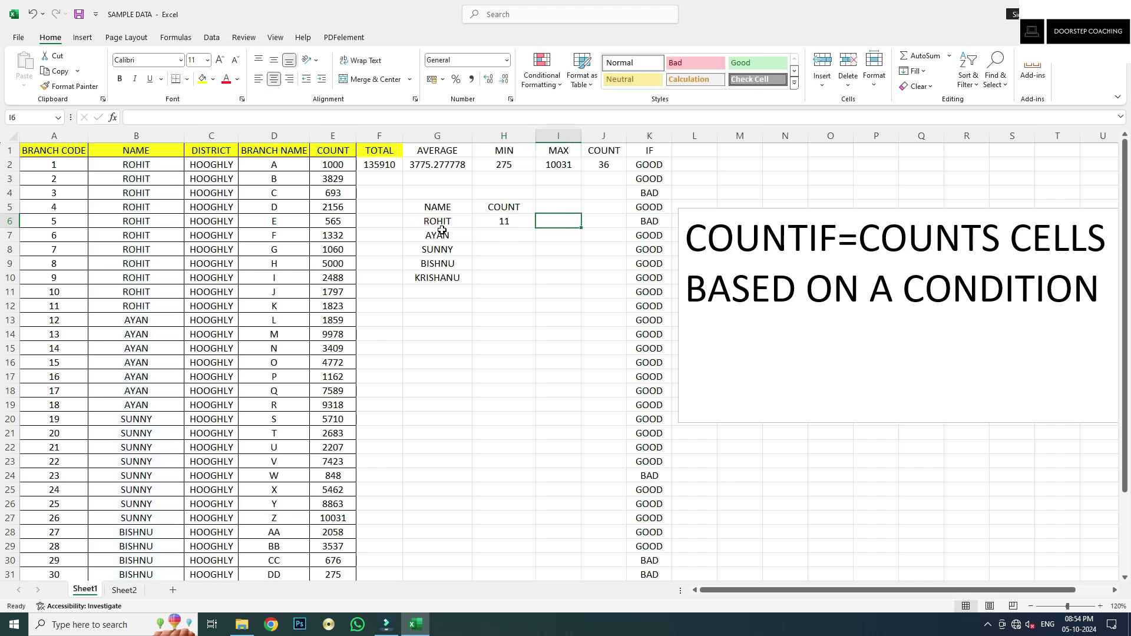
Step: Check the H6 count against the matching names in column B and copy its COUNTIF formula down to H7
click(438, 224)
click(504, 222)
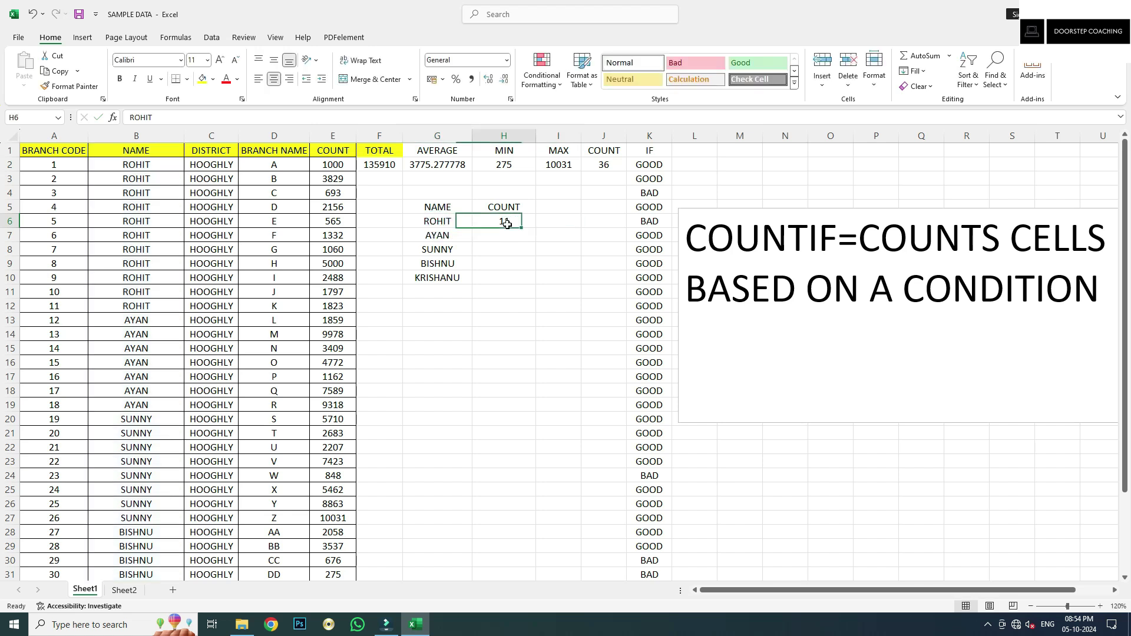
drag(131, 164, 145, 320)
click(498, 221)
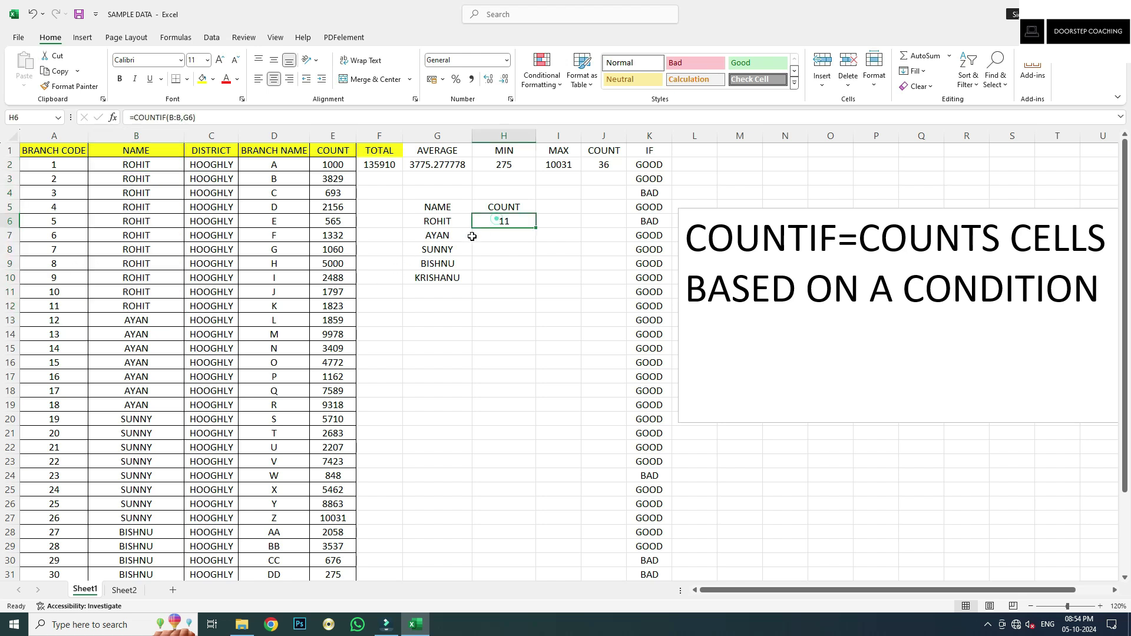
click(505, 236)
key(ctrl+d)
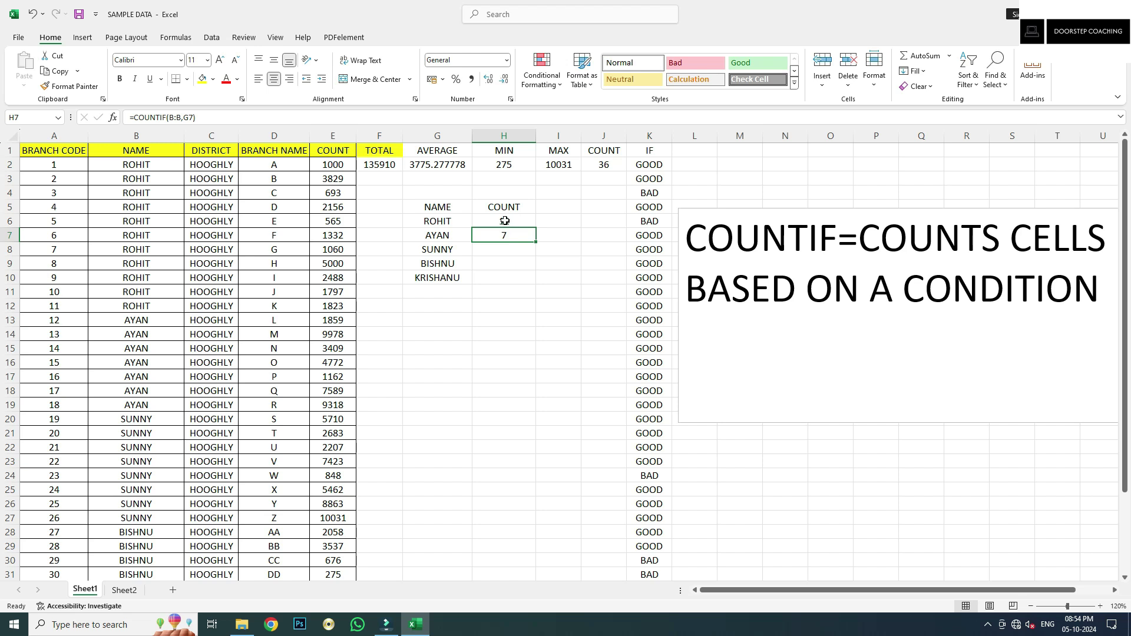
Step: Compare the count in H7 with the name in G7 and its matching entries in column B
click(444, 236)
click(496, 237)
click(447, 235)
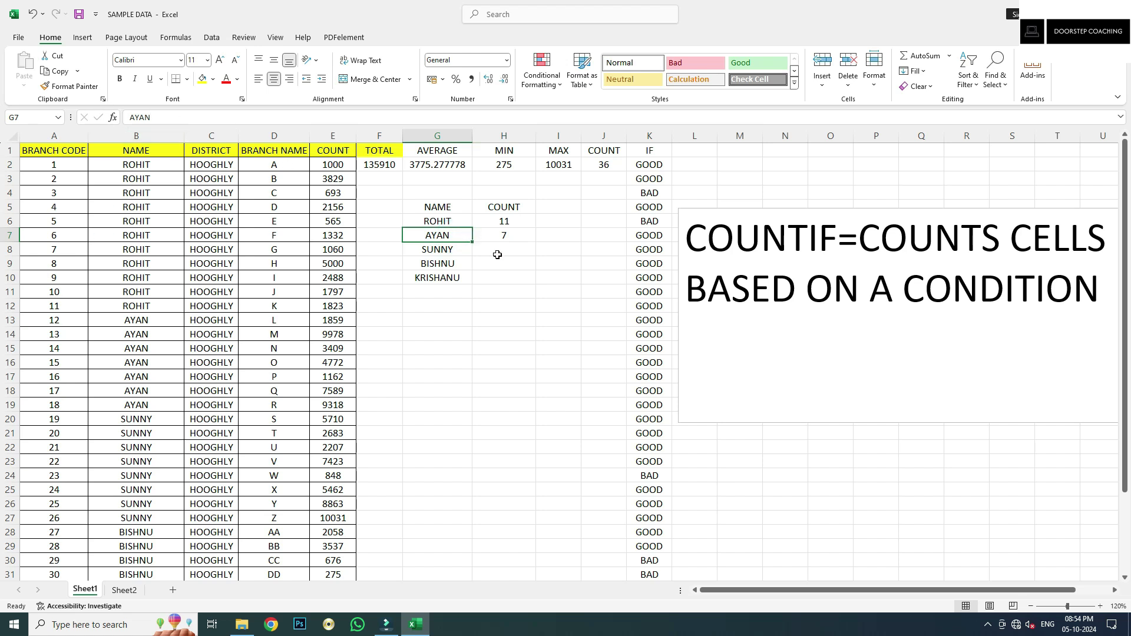
click(134, 136)
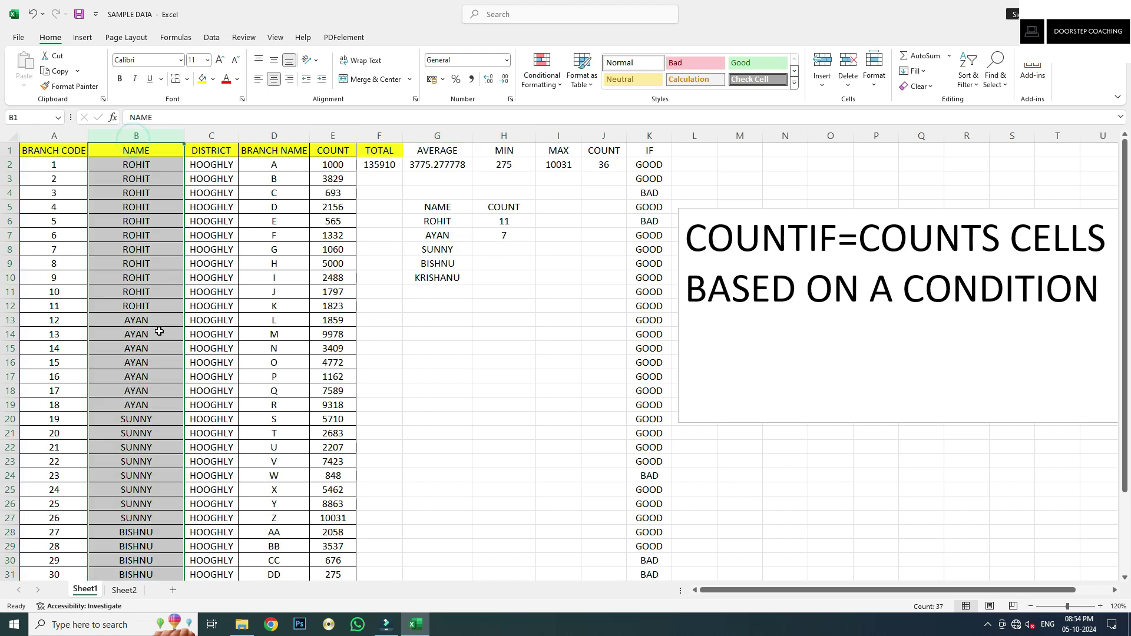
drag(159, 334, 159, 405)
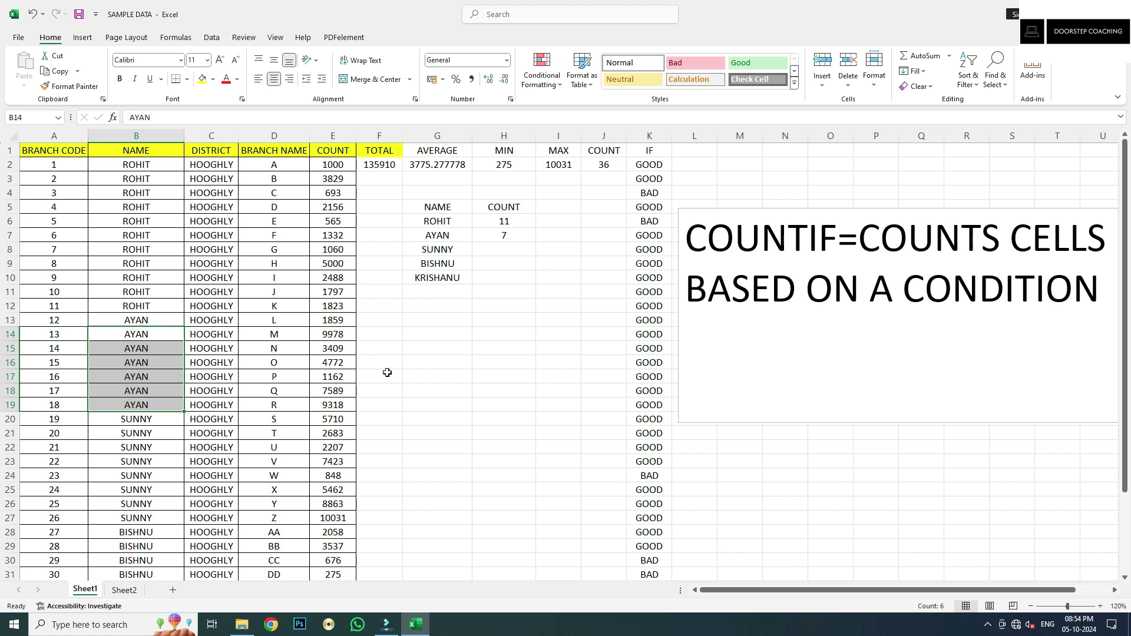
Step: Review the second name's entries in column B and copy the COUNTIF formula from H7 down through H10
drag(106, 320, 136, 405)
click(492, 238)
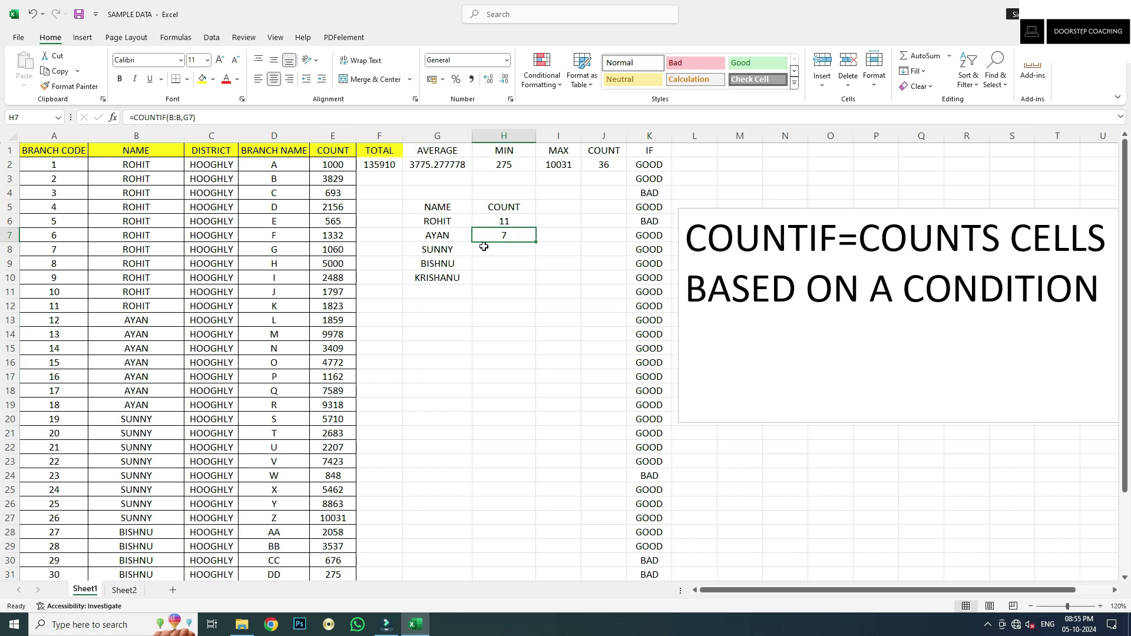
drag(538, 243, 530, 285)
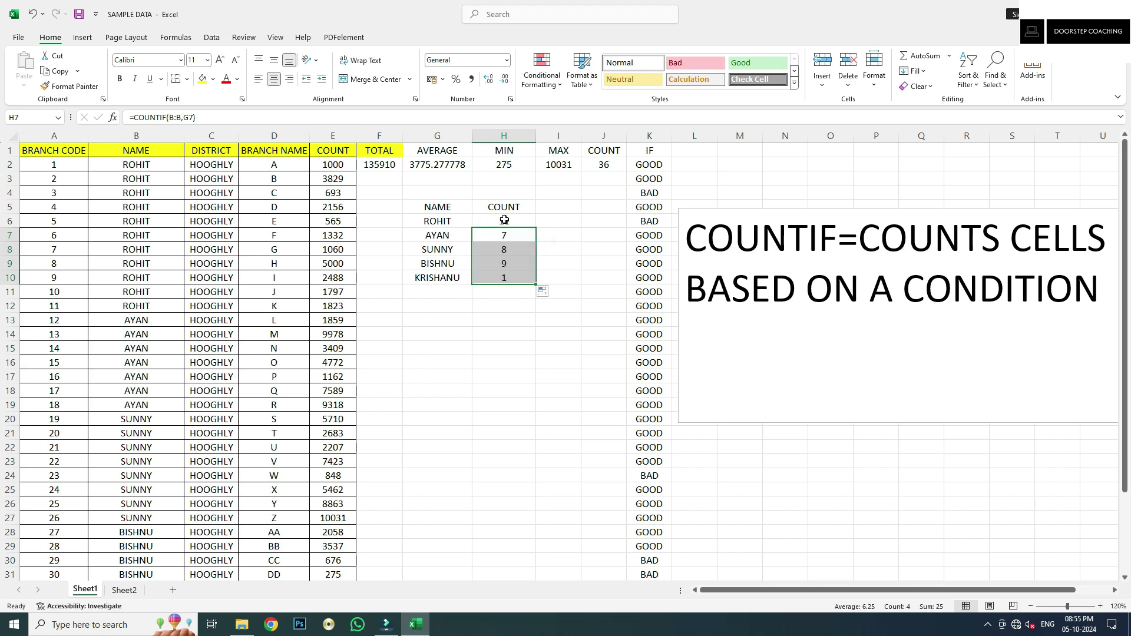
click(504, 291)
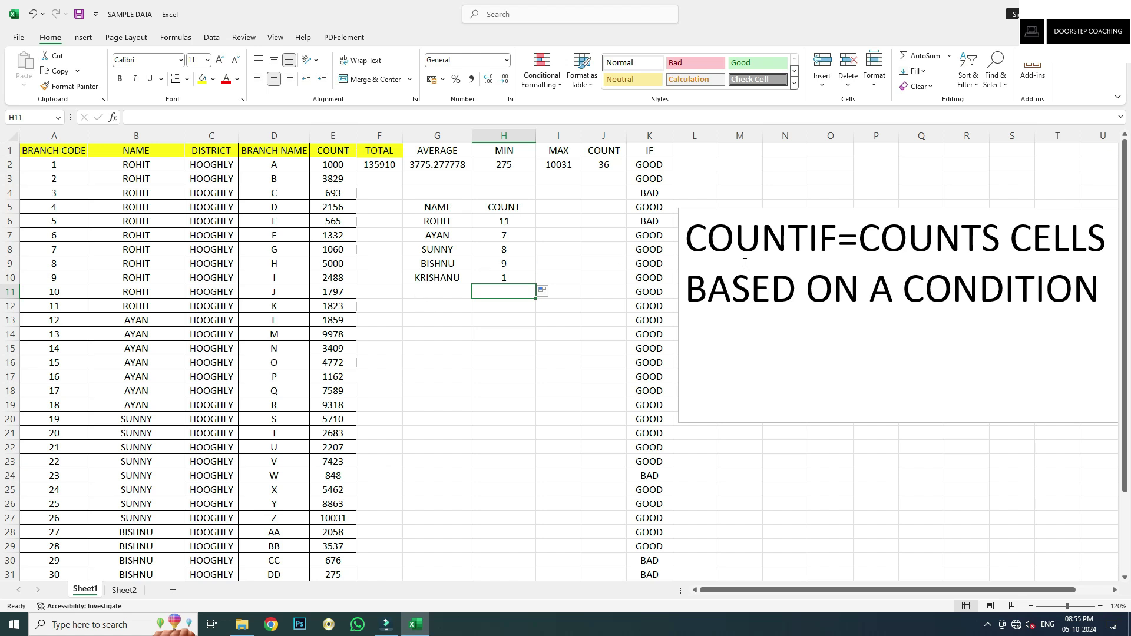
Step: Replace the text box contents with "SUMIF=ADDS CELLS BASED ON A CONDITION"
drag(692, 240, 1051, 287)
text(SUMI)
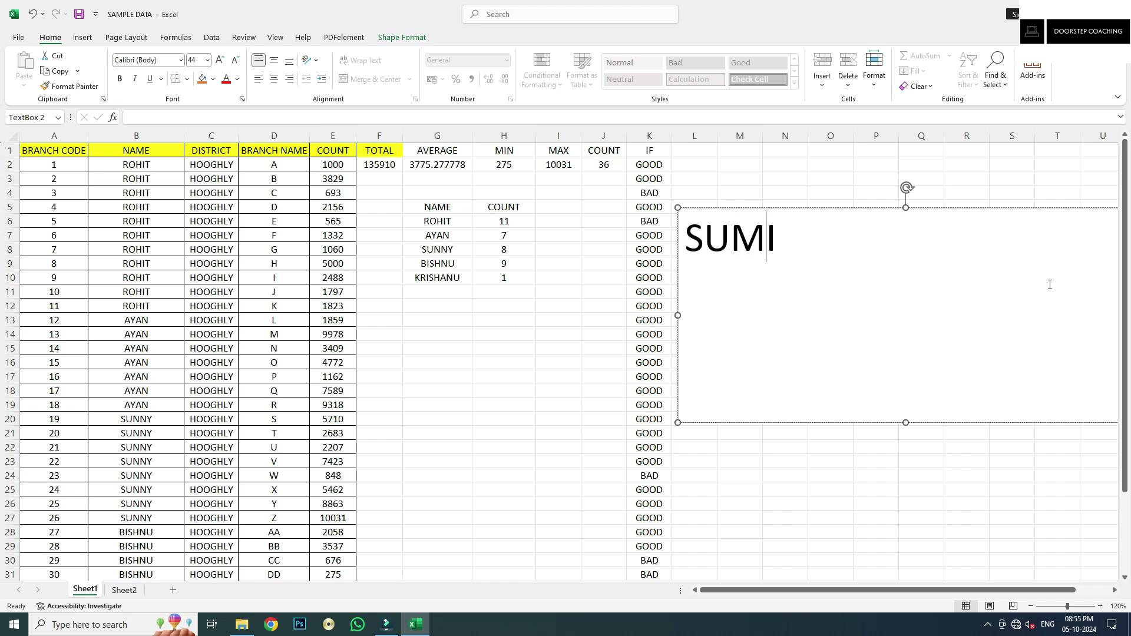
text(F=)
text(ADDS )
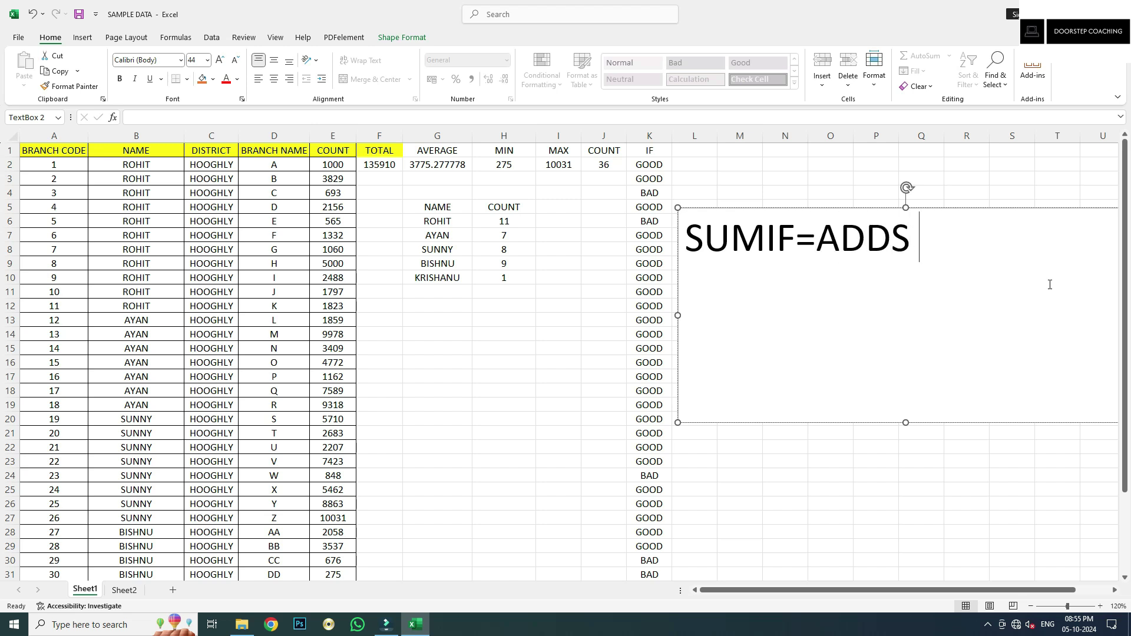
text(CELLSS)
key(BackSpace)
text(BASED )
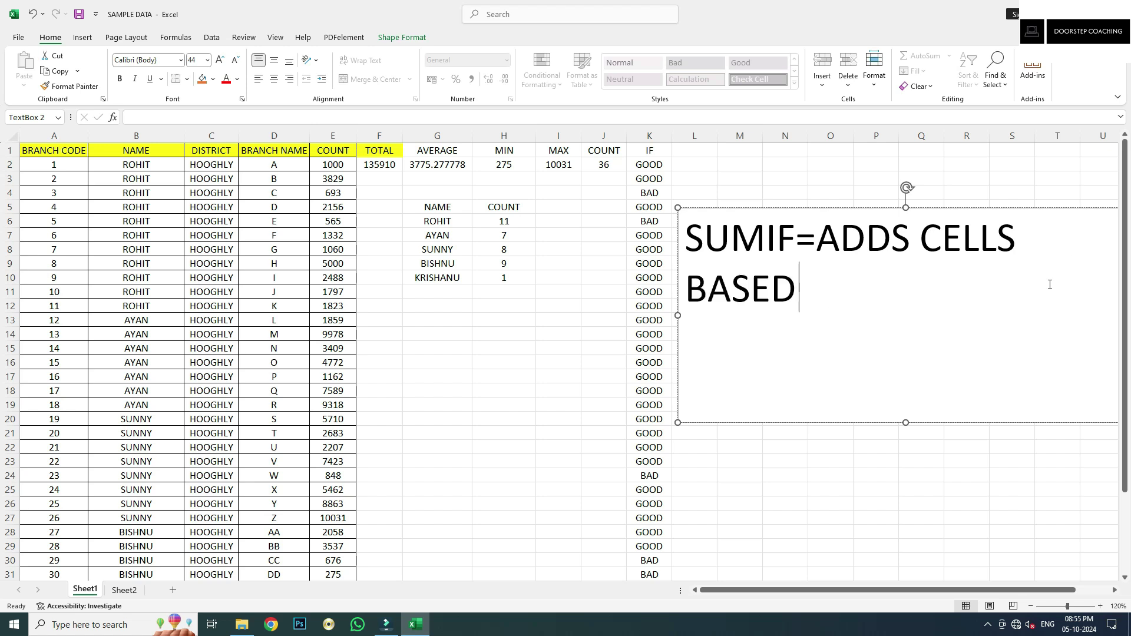
text(ON A C)
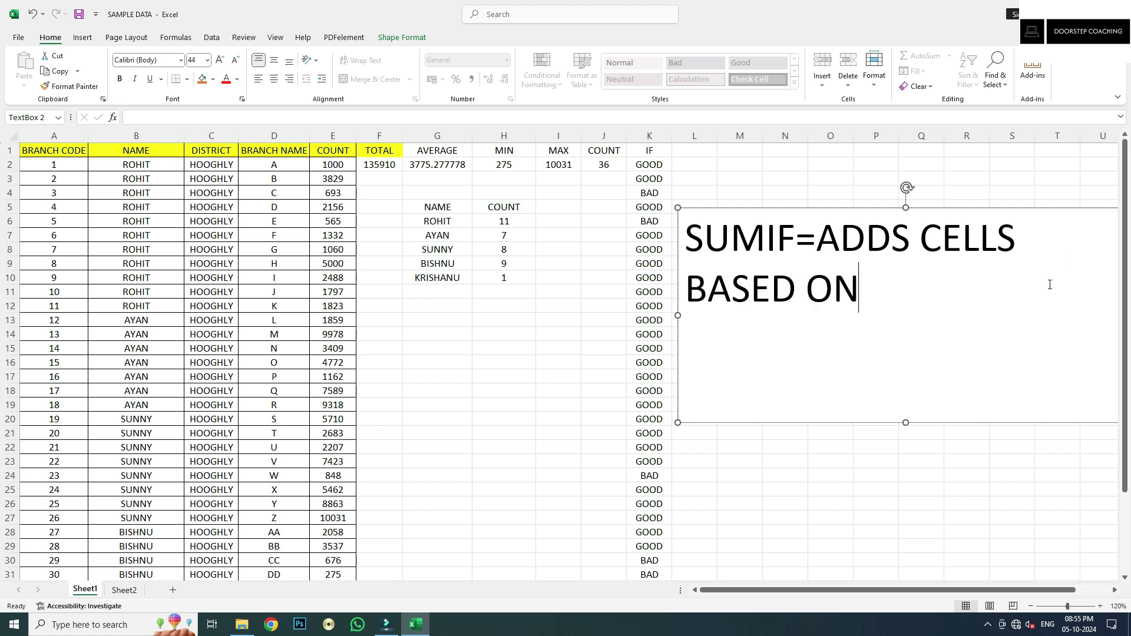
text(DITION)
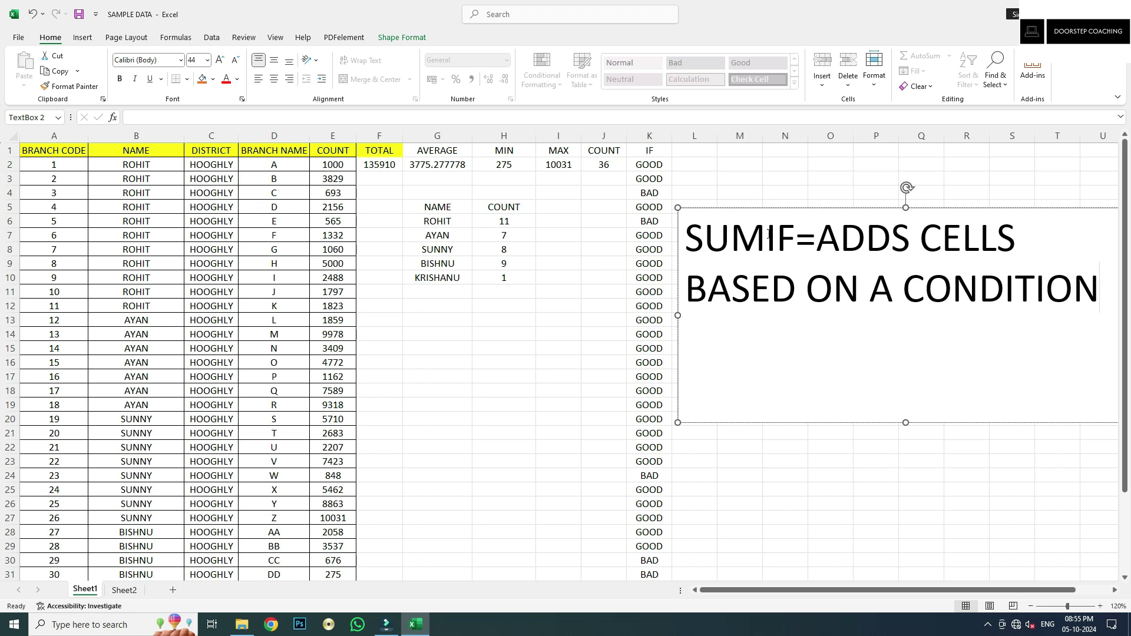
Step: Enter the heading SUMIF in I5, beside the COUNT heading of the name summary
click(541, 211)
text(SUMIF)
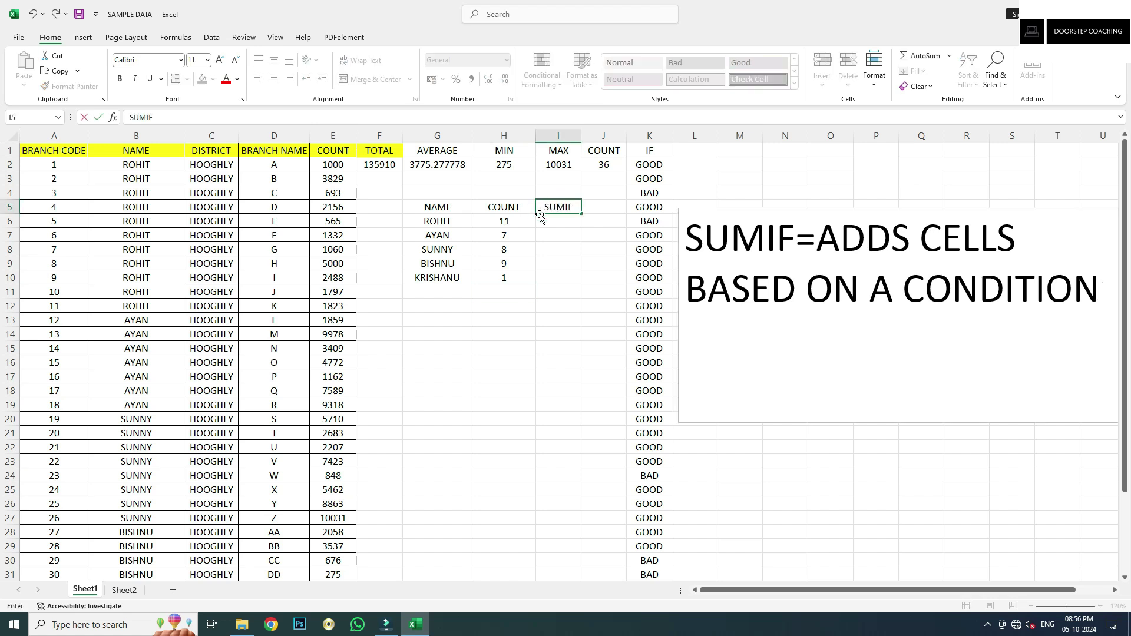
click(541, 216)
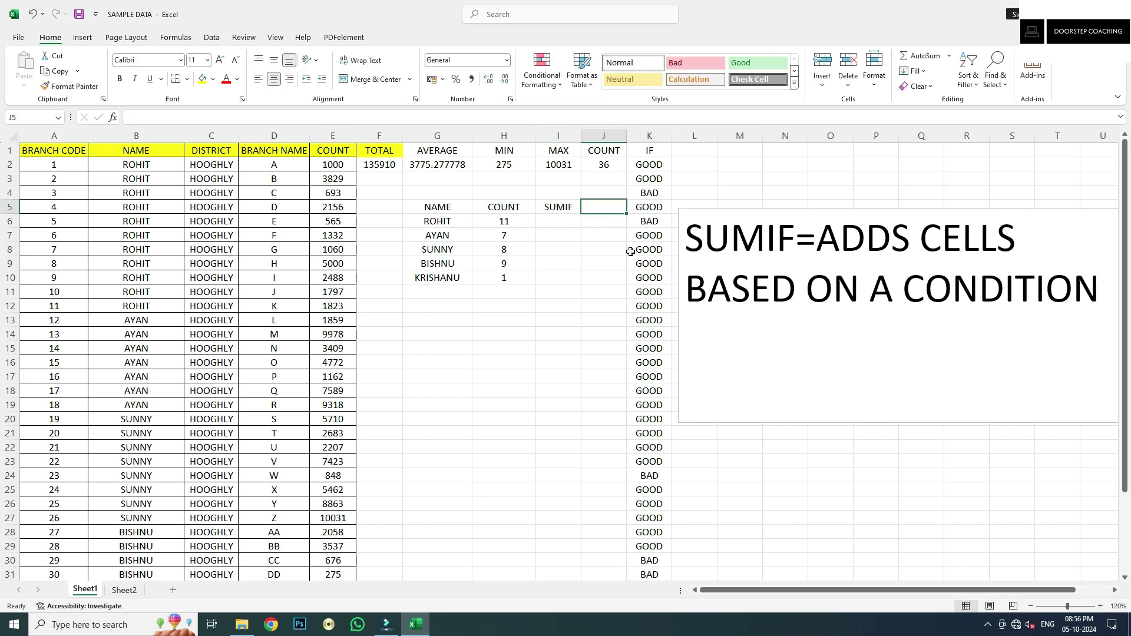
Step: Enter =SUMIF(B:B,G6,E:E) in I6 and check its result against the sum of E2:E12
click(546, 216)
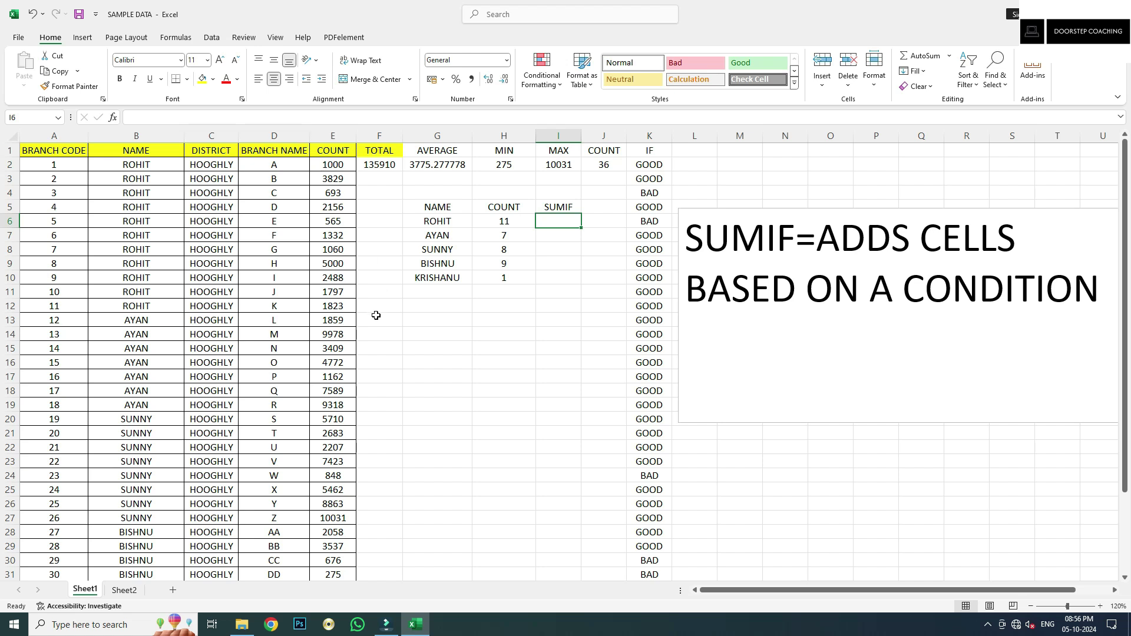
text(=SUMIF)
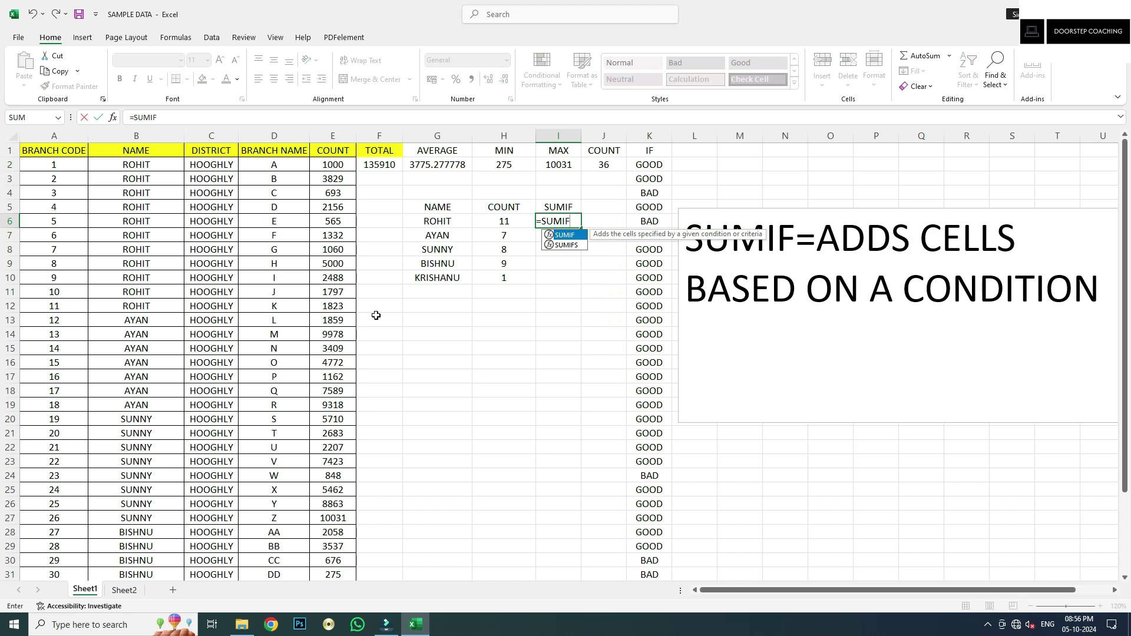
text(()
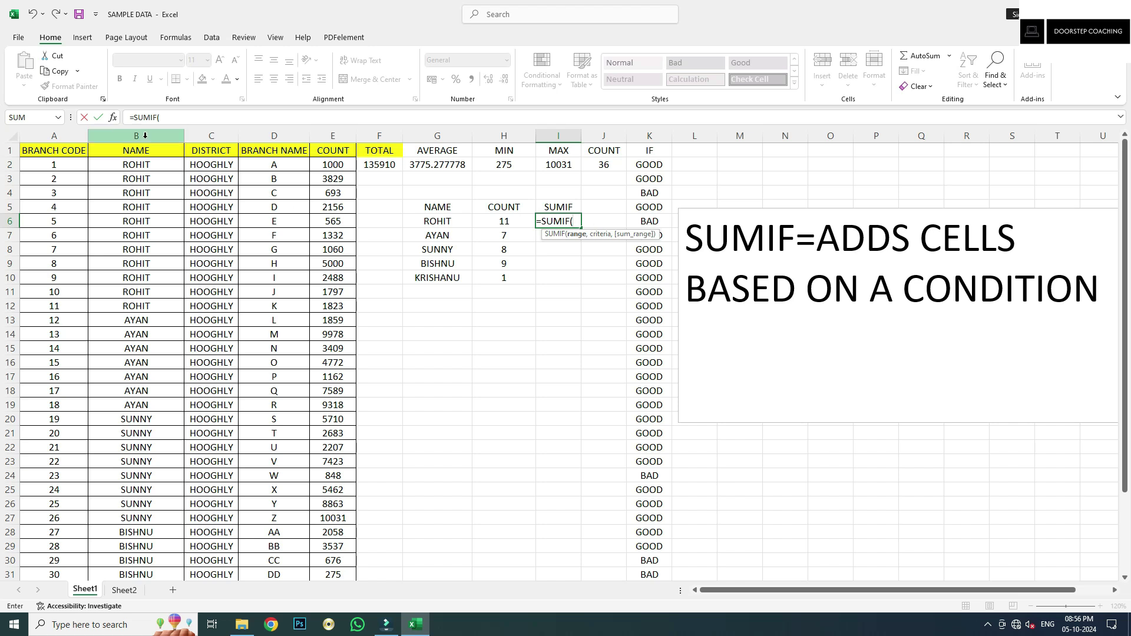
click(145, 136)
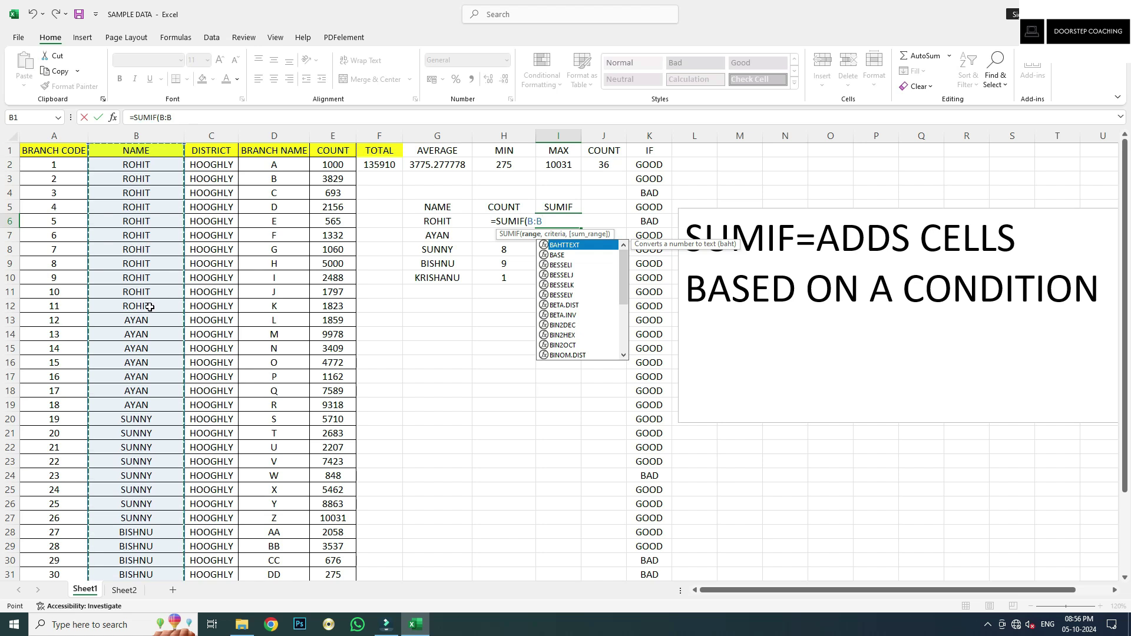
text(,)
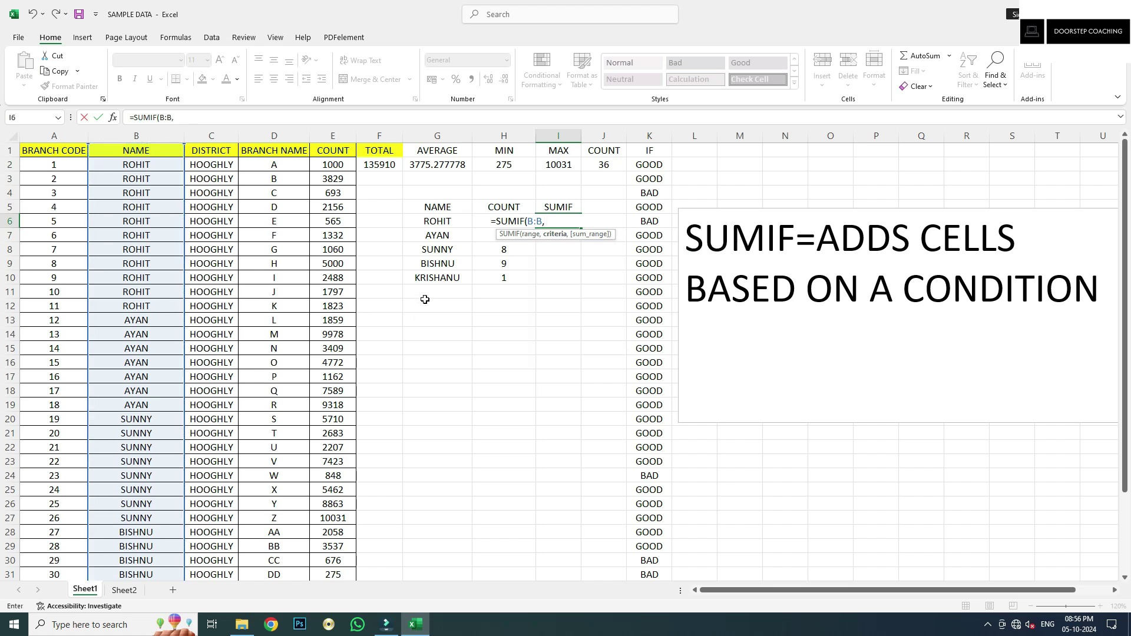
click(418, 211)
click(427, 222)
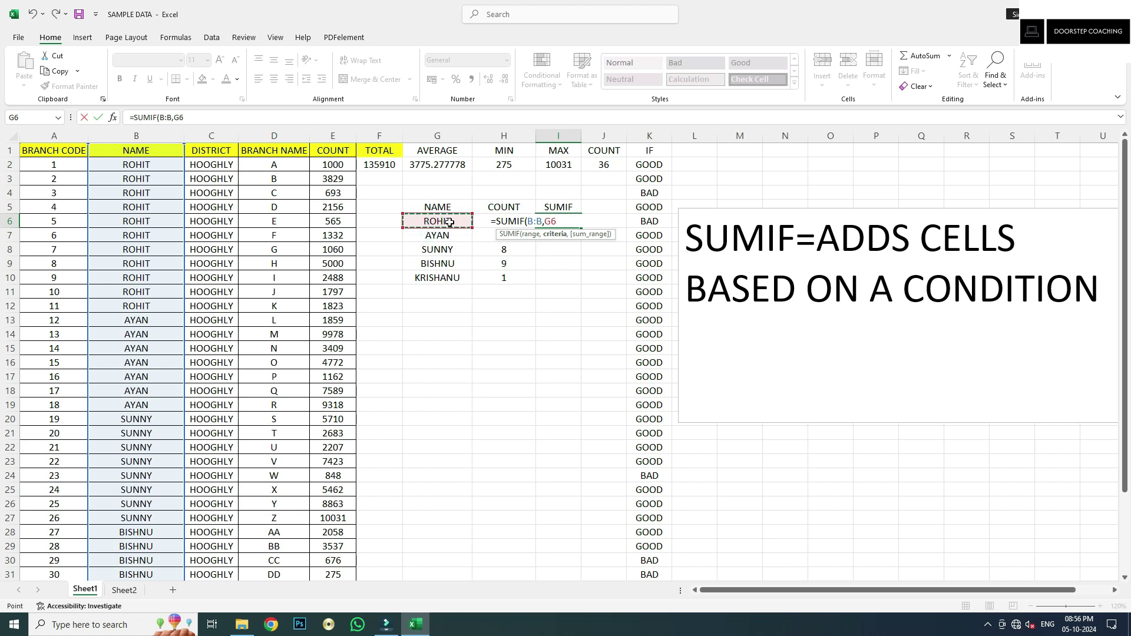
text(,)
click(347, 133)
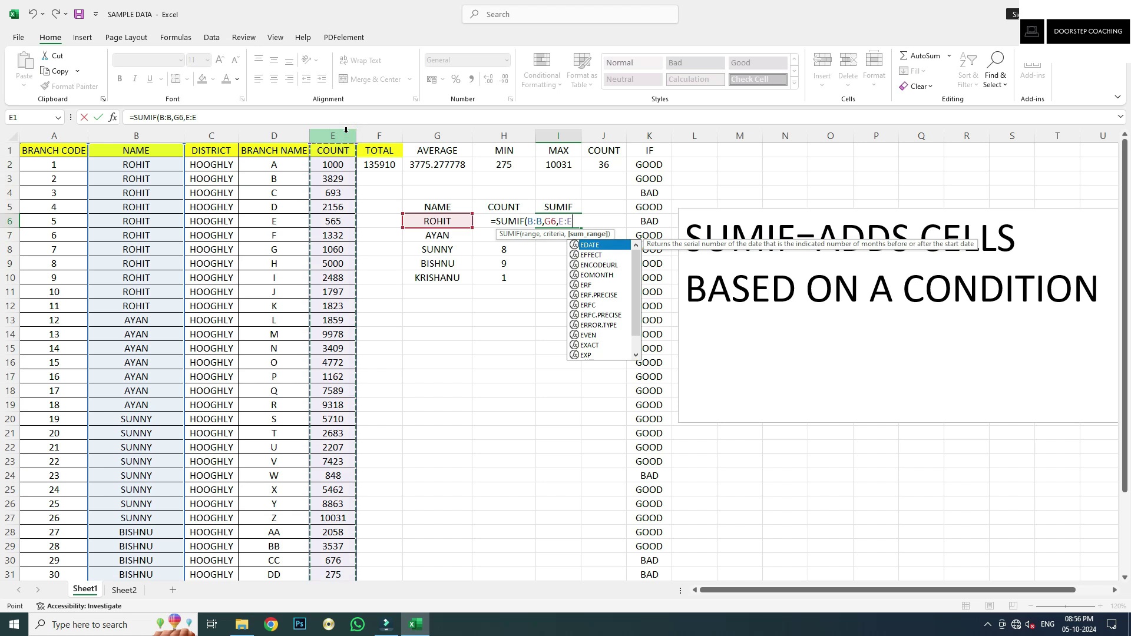
key(Return)
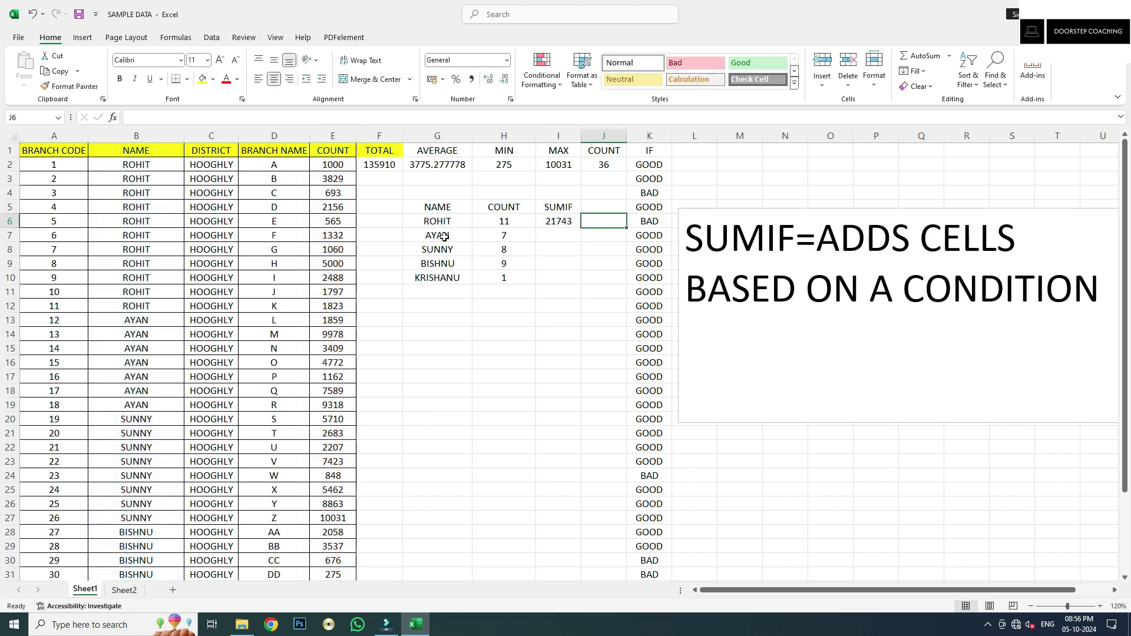
drag(334, 165, 336, 314)
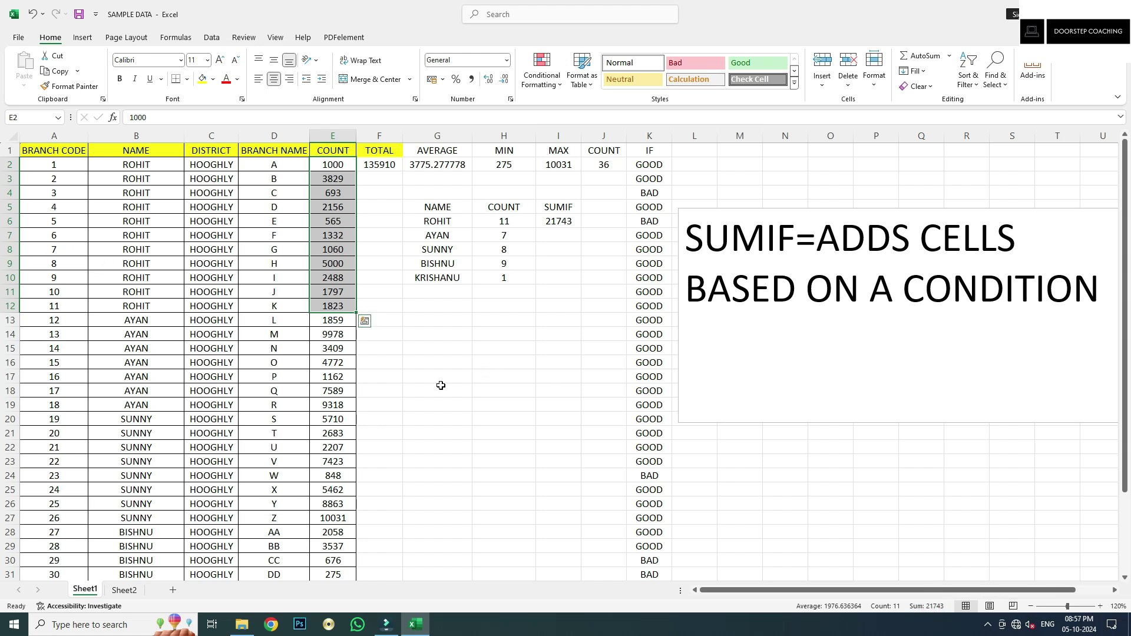
Step: Re-enter the I6 formula as =SUMIF(B:B,G6,E:E) to demonstrate its range, criteria and sum range again
click(556, 224)
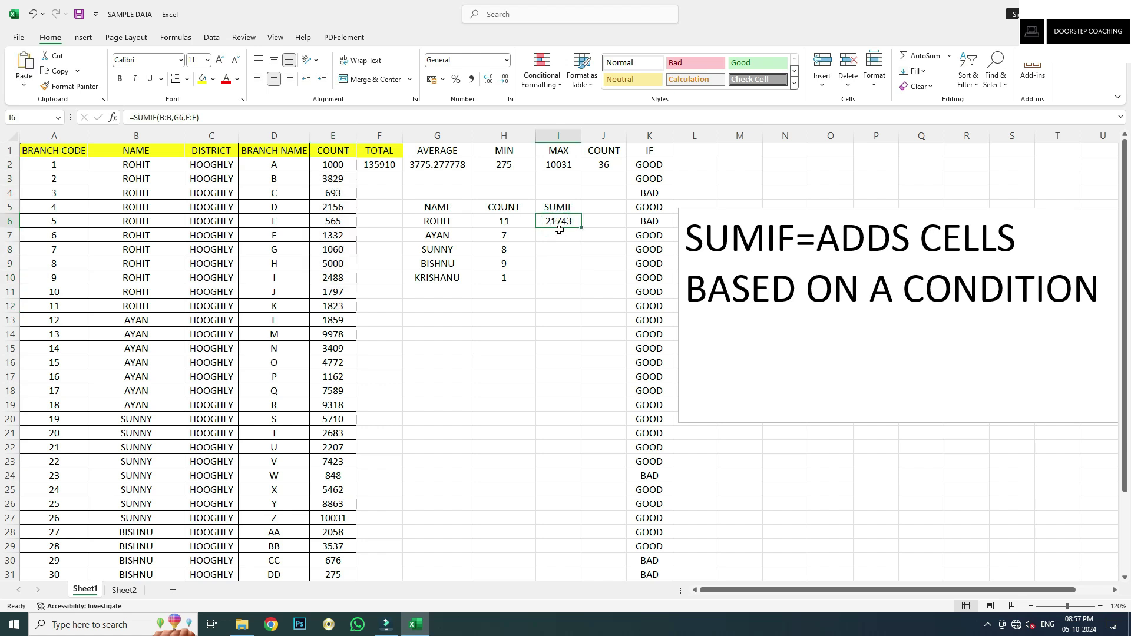
text(=SUMIF()
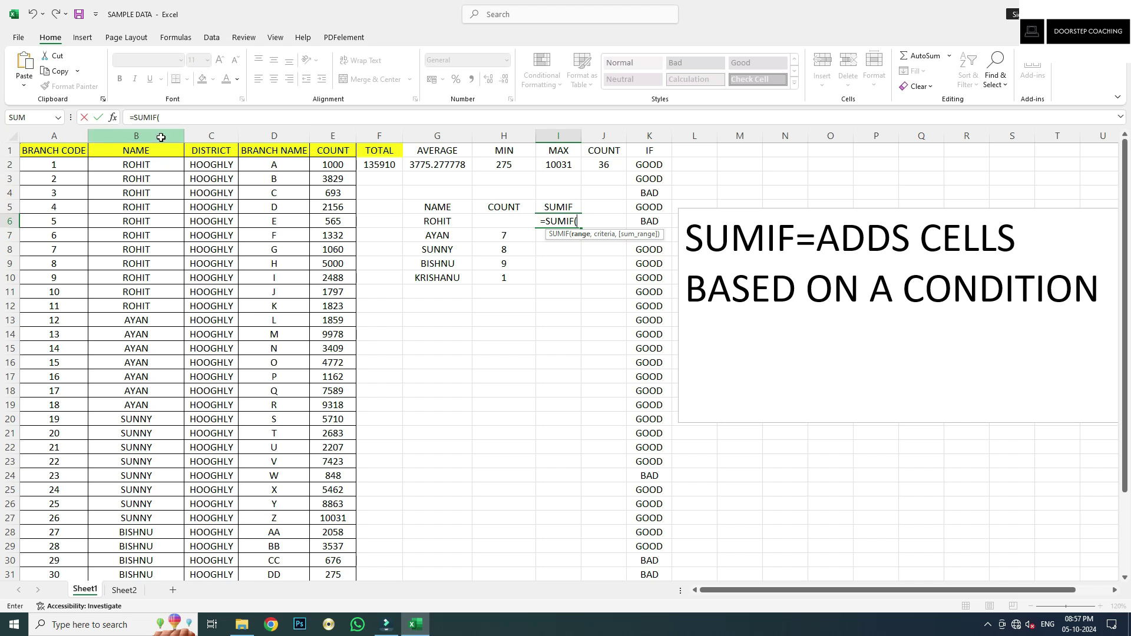
click(160, 137)
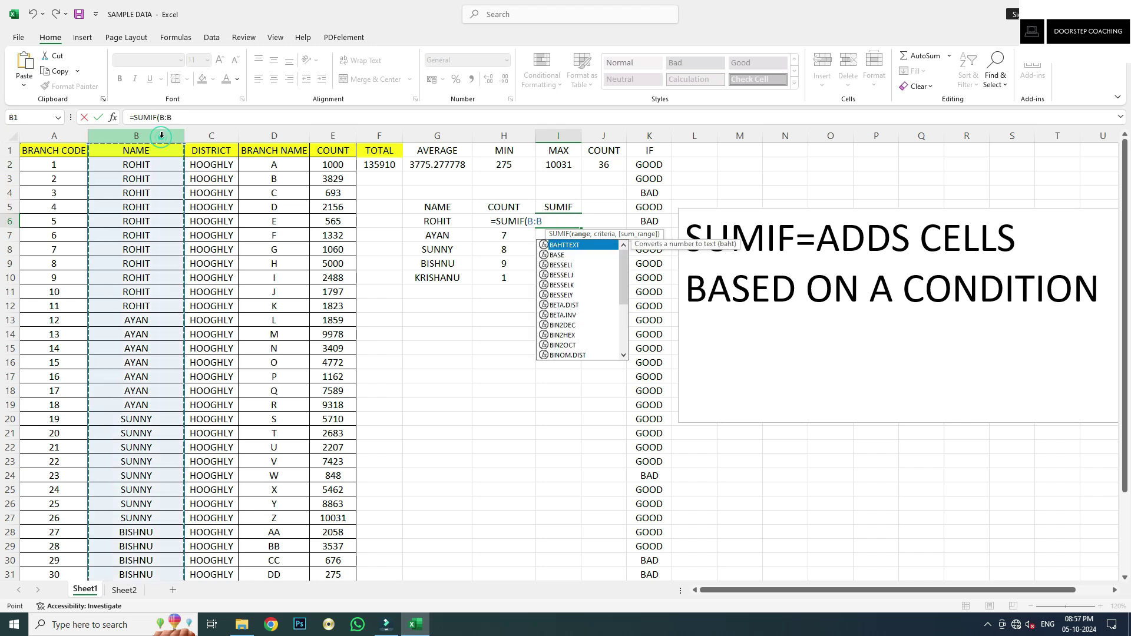
text(,)
click(434, 225)
text(,)
click(333, 138)
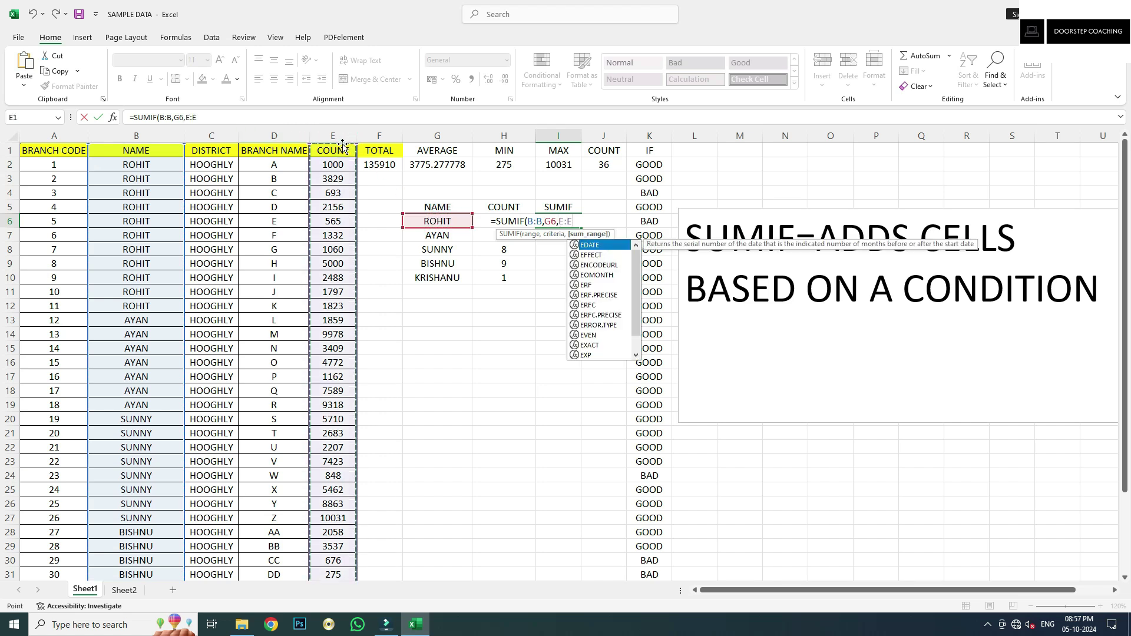
text())
key(Tab)
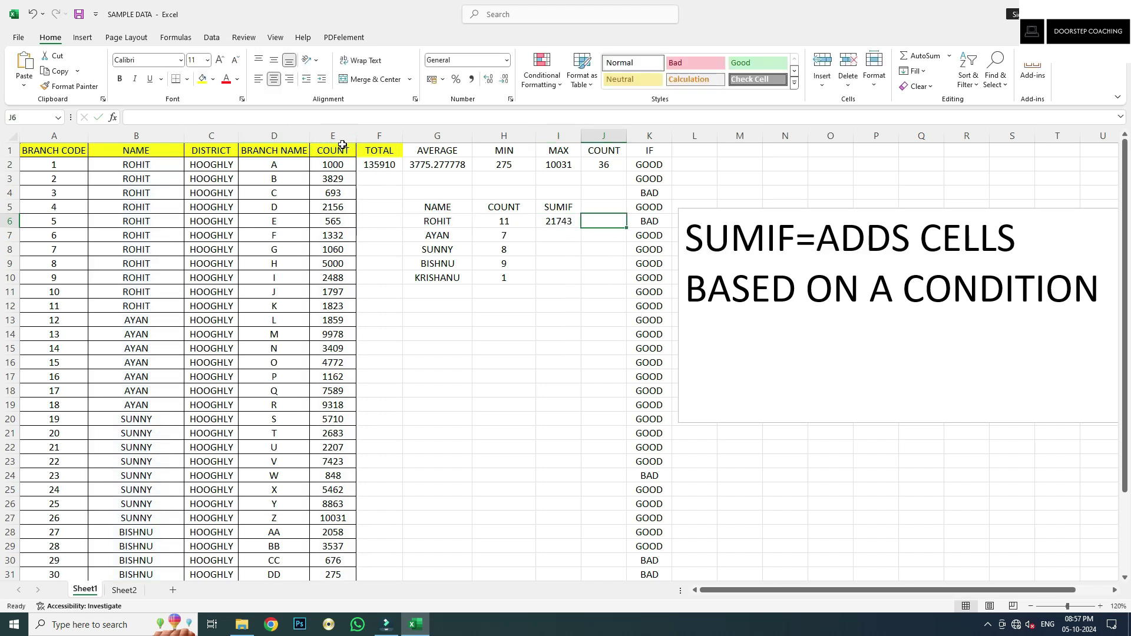
Step: Copy the SUMIF formula from I6 down through I10 for the remaining names
click(559, 231)
key(ctrl+d)
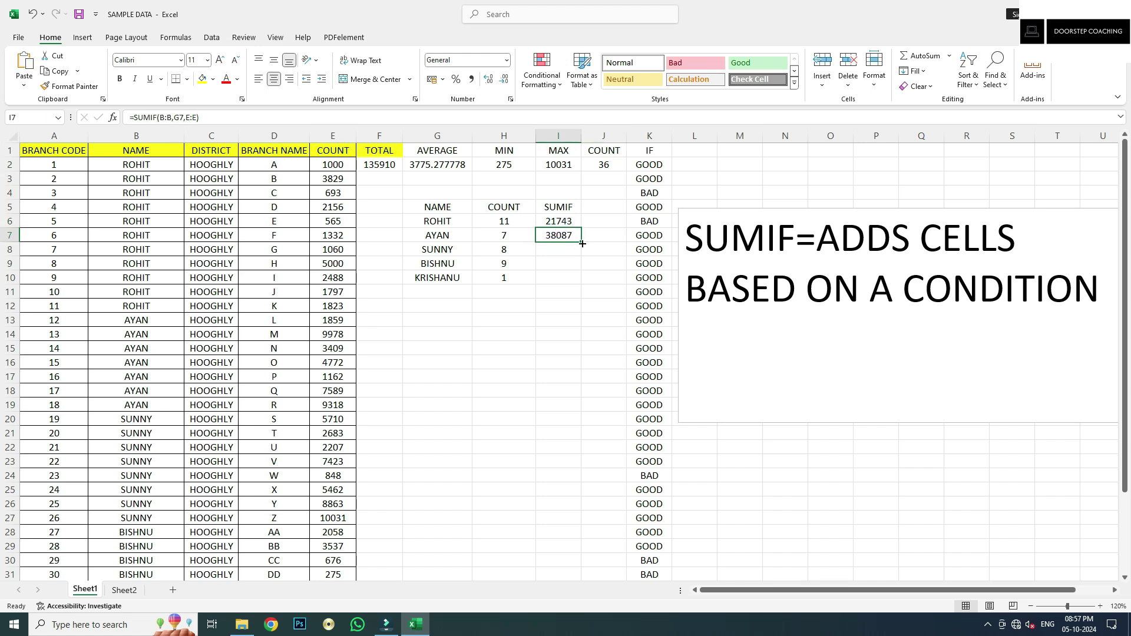
drag(582, 243, 580, 282)
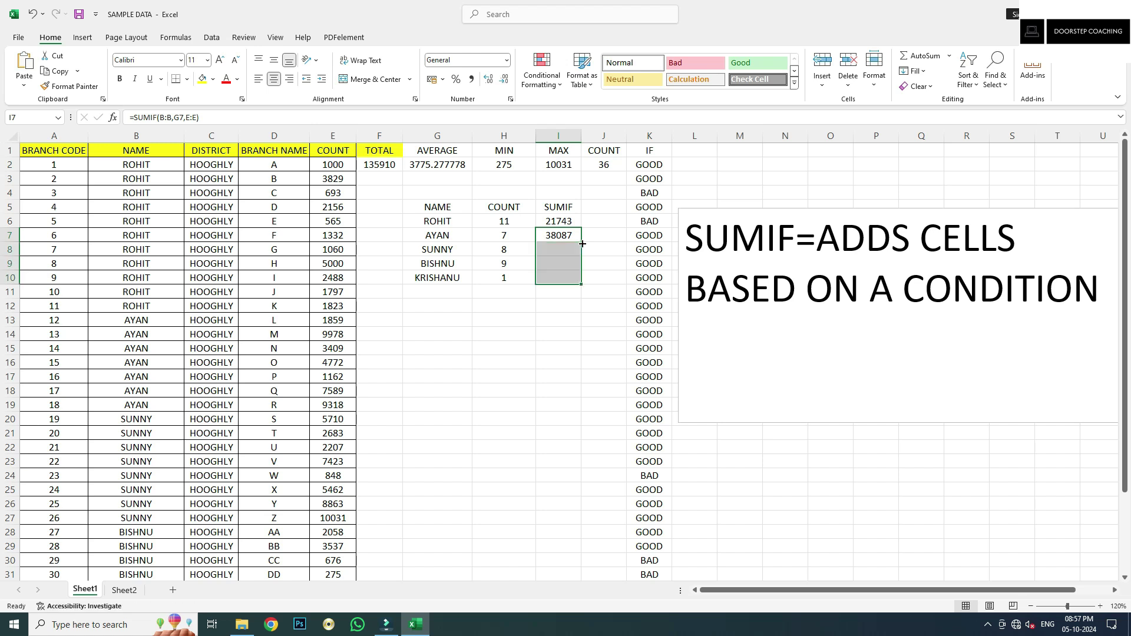
Step: Examine the per-name counts in H6:H10 and the per-name sums in I6:I10
drag(565, 219, 563, 277)
click(513, 307)
drag(558, 221, 560, 277)
click(511, 294)
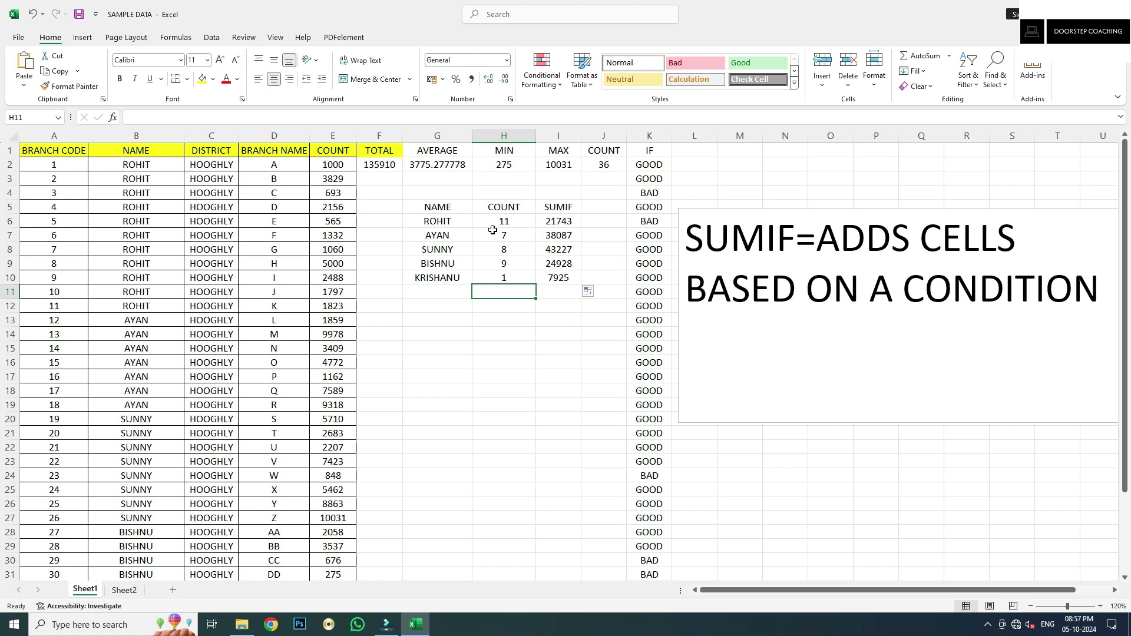
drag(491, 220, 504, 277)
drag(565, 220, 563, 278)
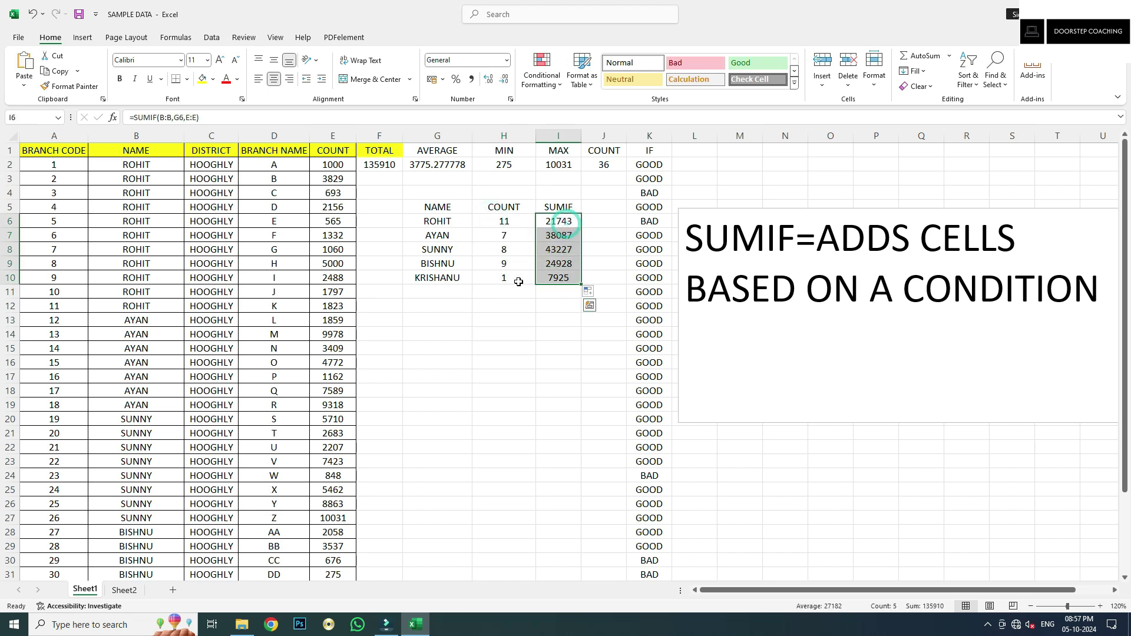
Step: Total the name counts in H11 with =SUM(H6:H10)
click(501, 290)
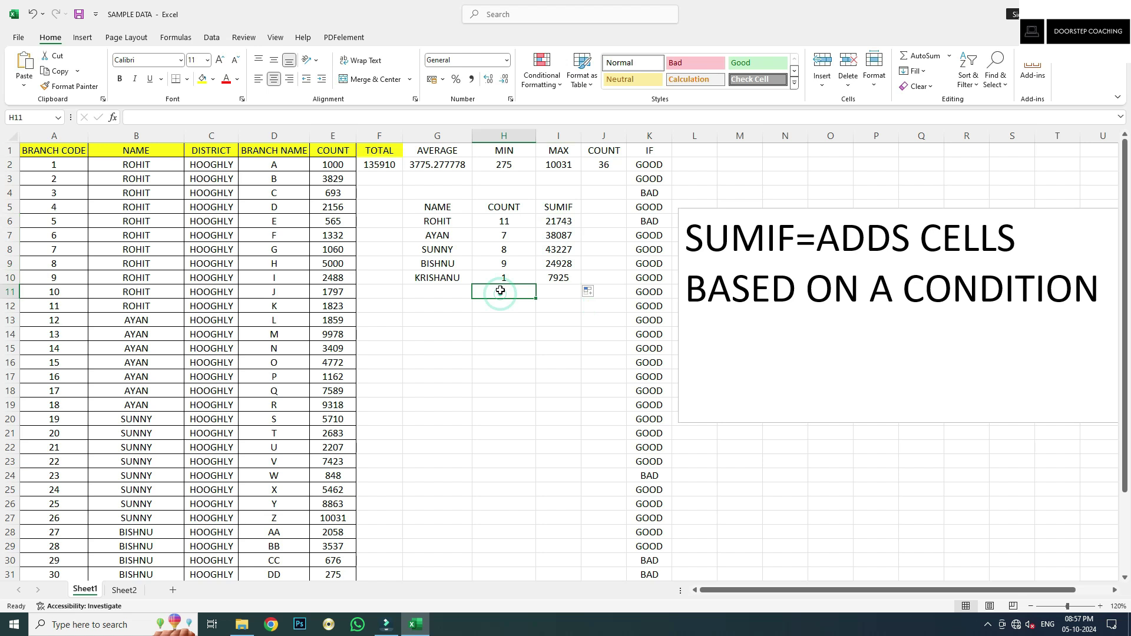
text(=SUM()
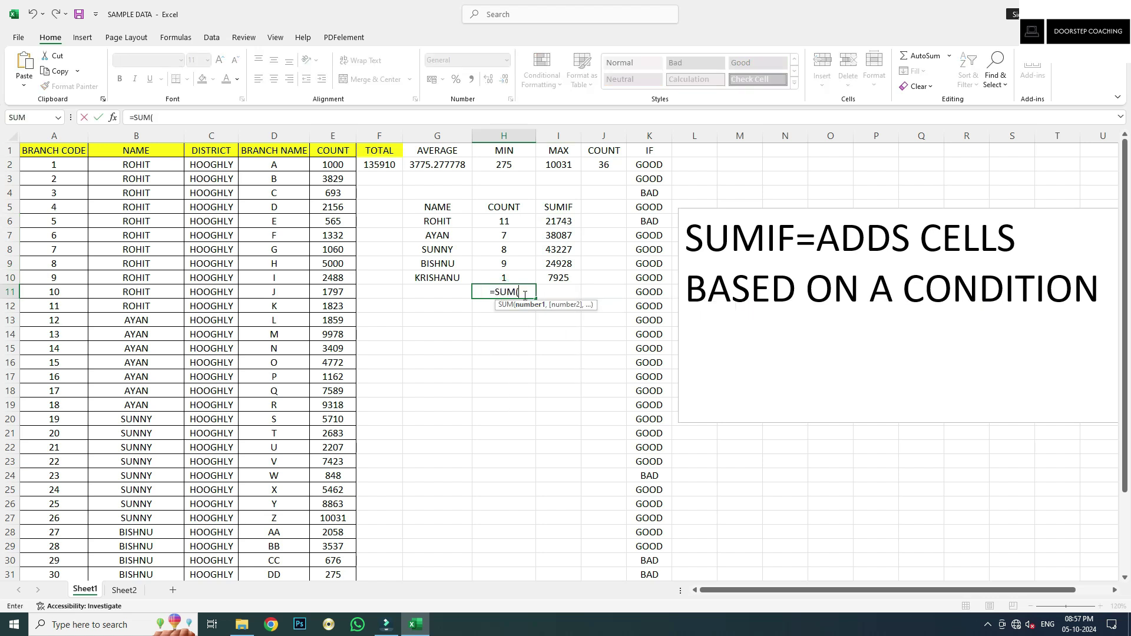
drag(512, 223, 519, 282)
key(Return)
click(500, 295)
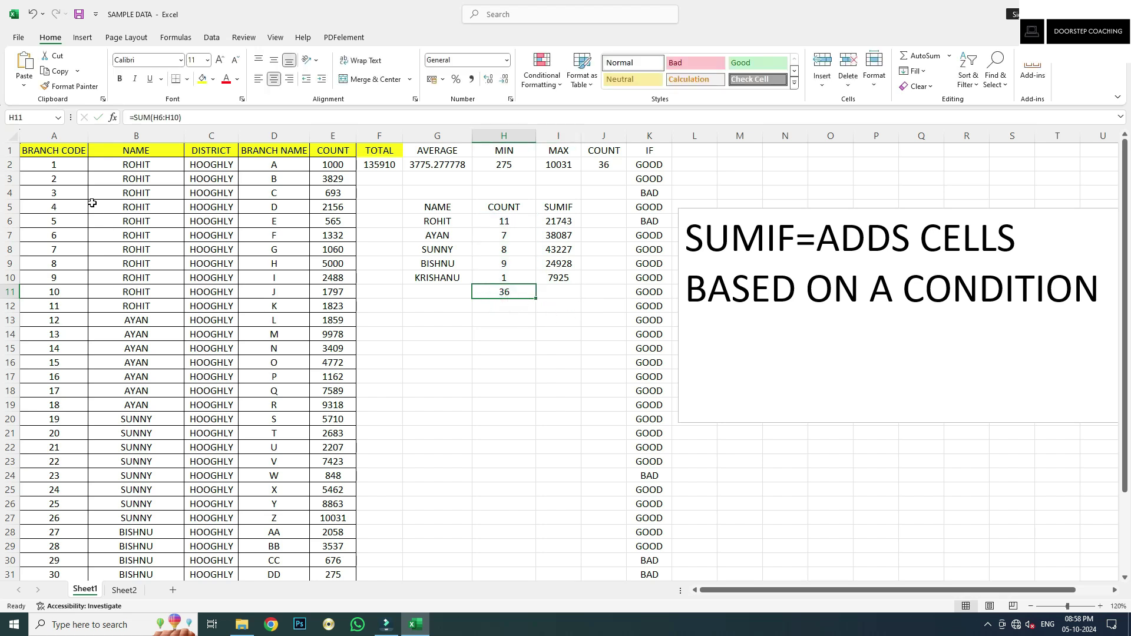
Step: Total the per-name sums in I11 with =SUM(I6:I10) and compare it with the overall total in F2
click(560, 294)
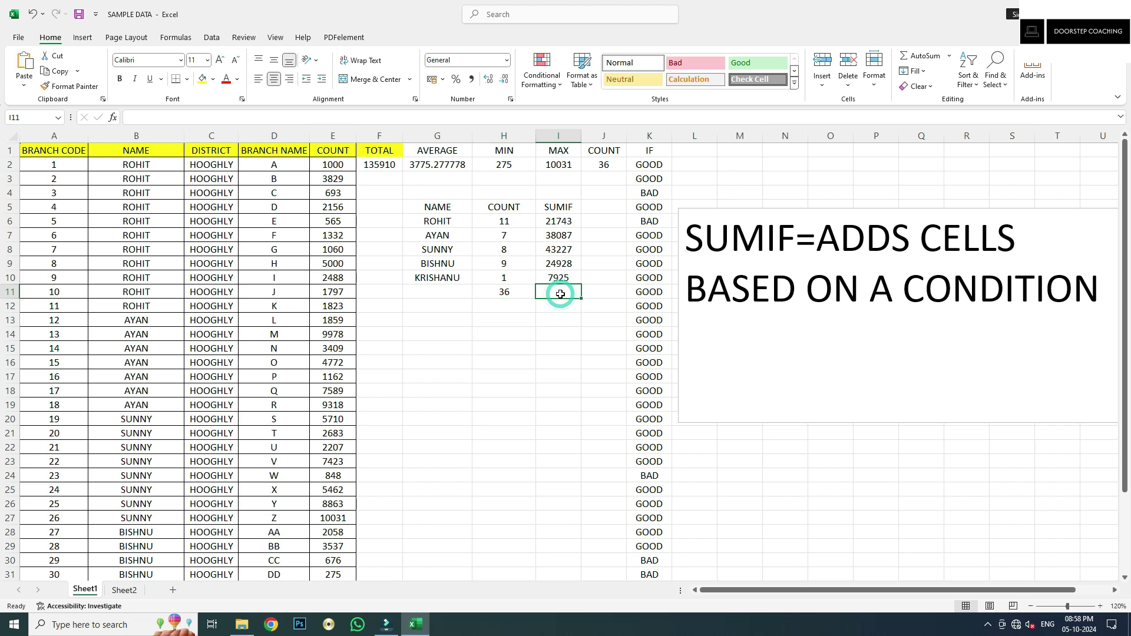
text(=SUM()
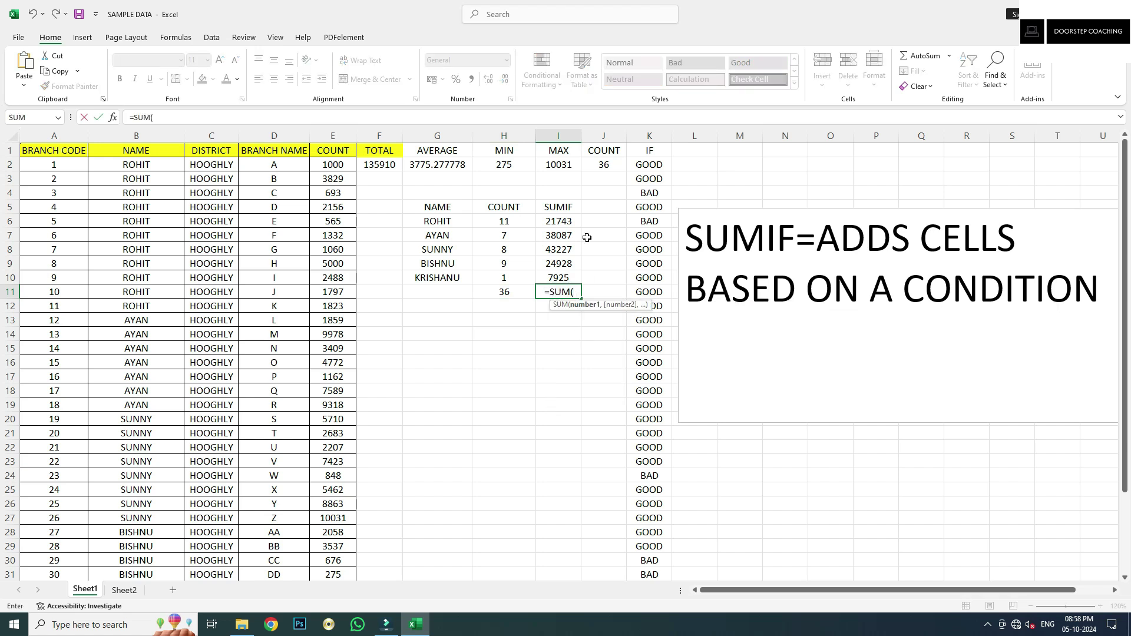
drag(561, 224, 561, 281)
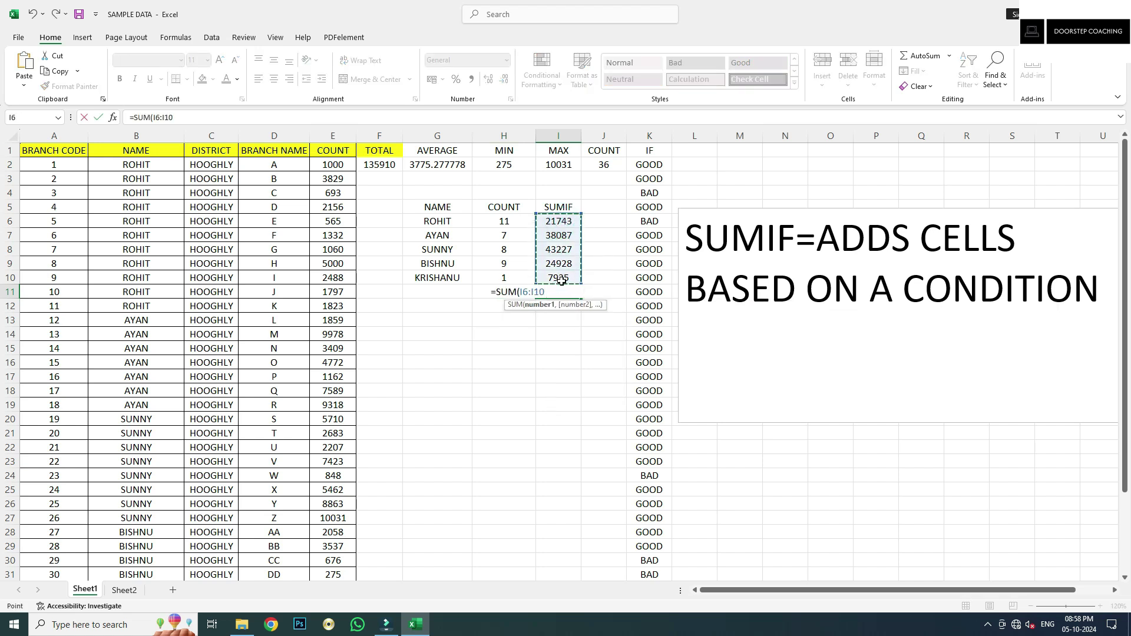
key(Tab)
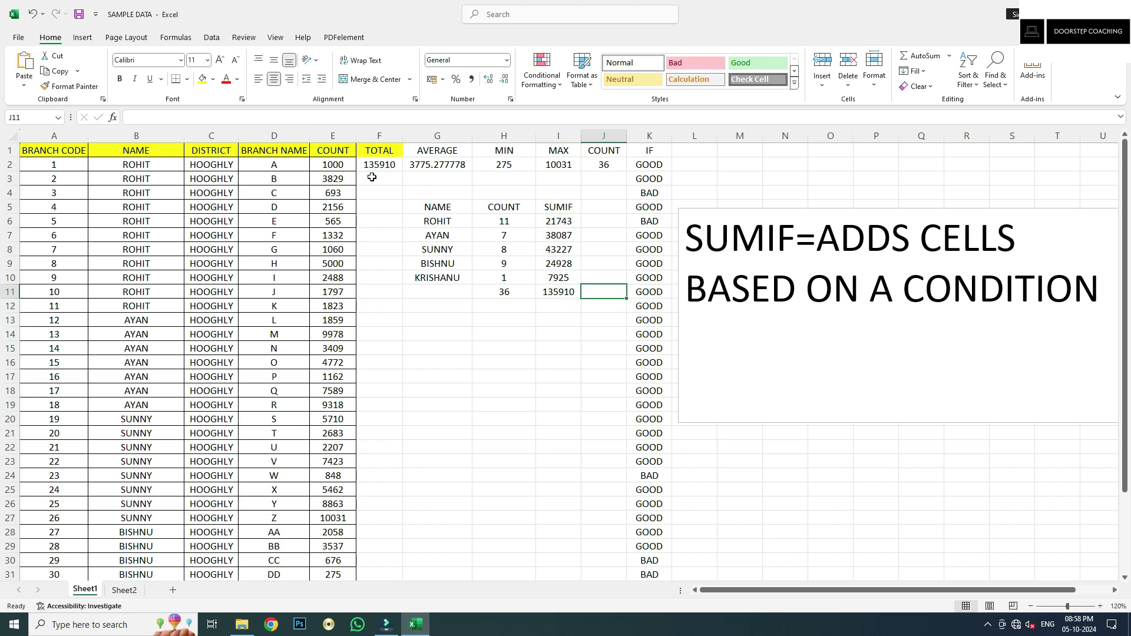
click(371, 170)
click(563, 290)
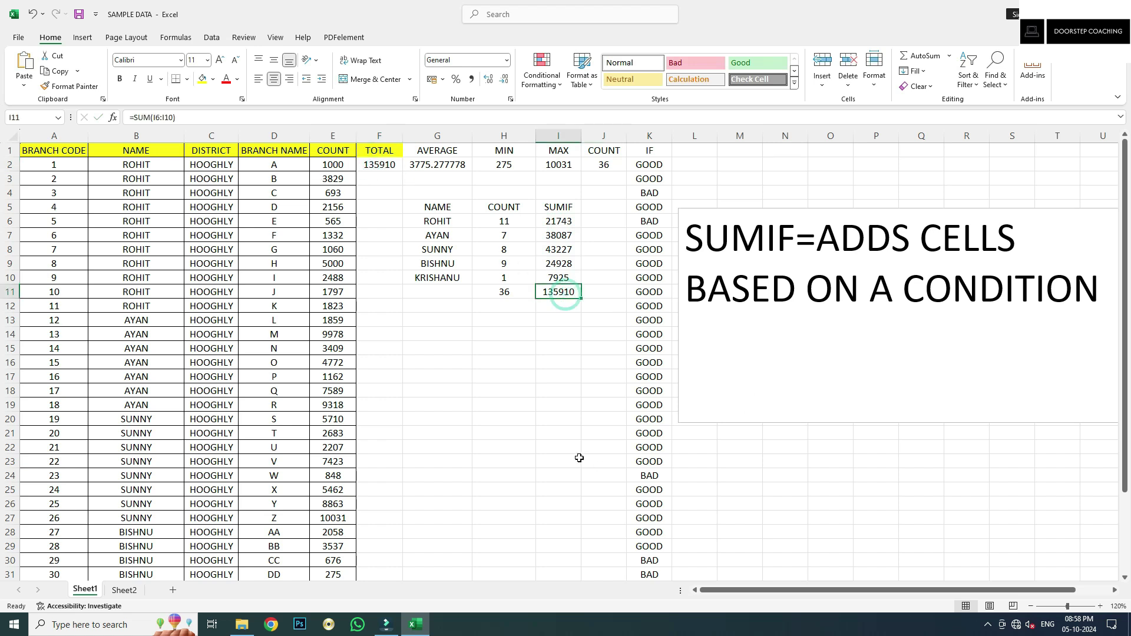